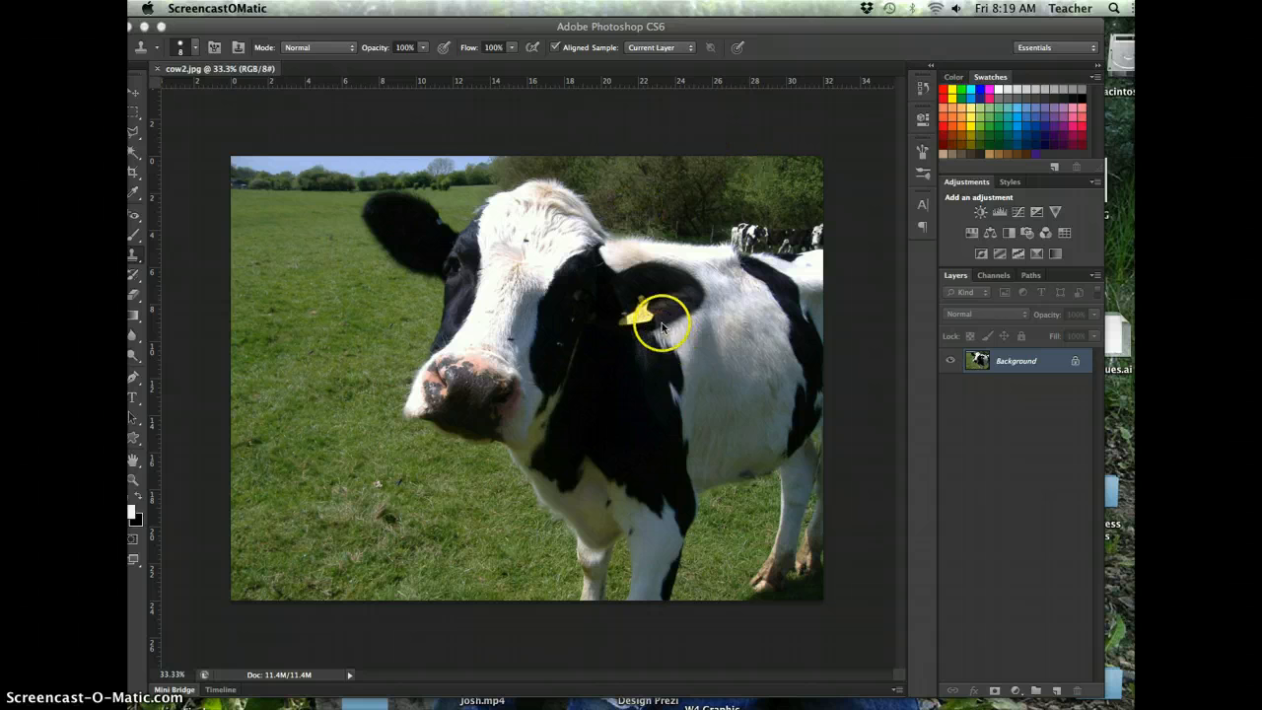
click(314, 25)
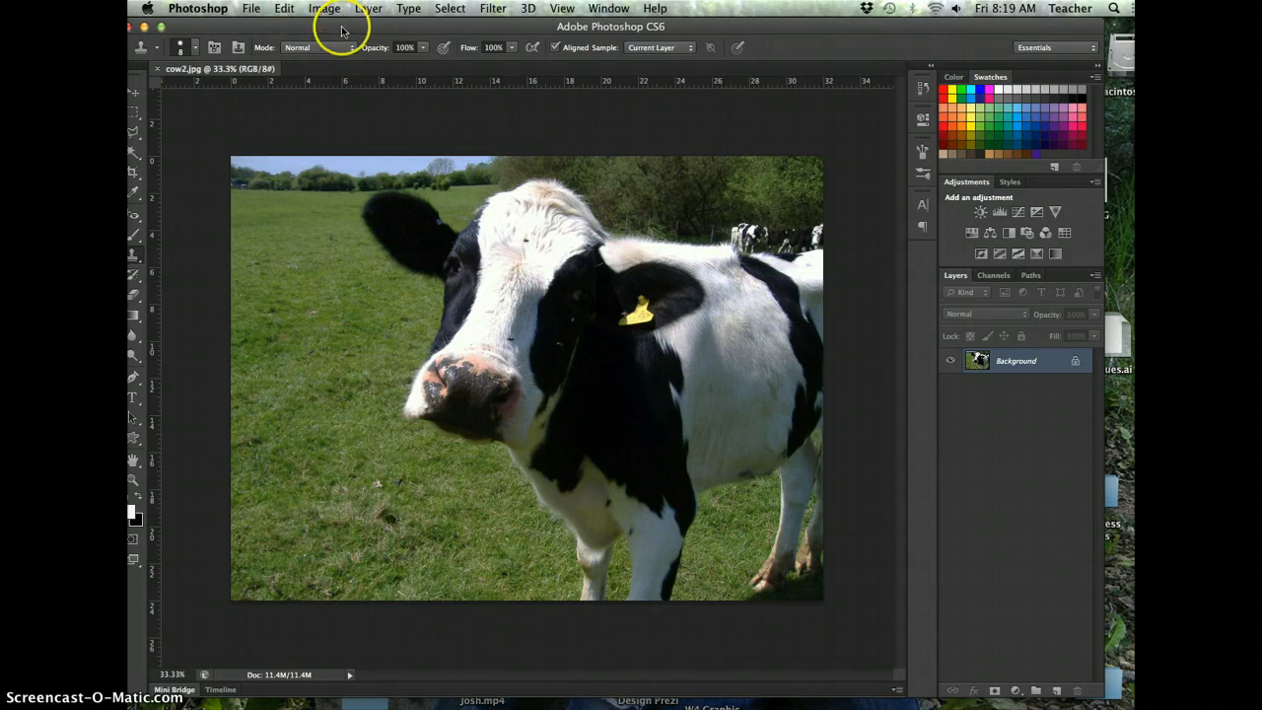
click(329, 9)
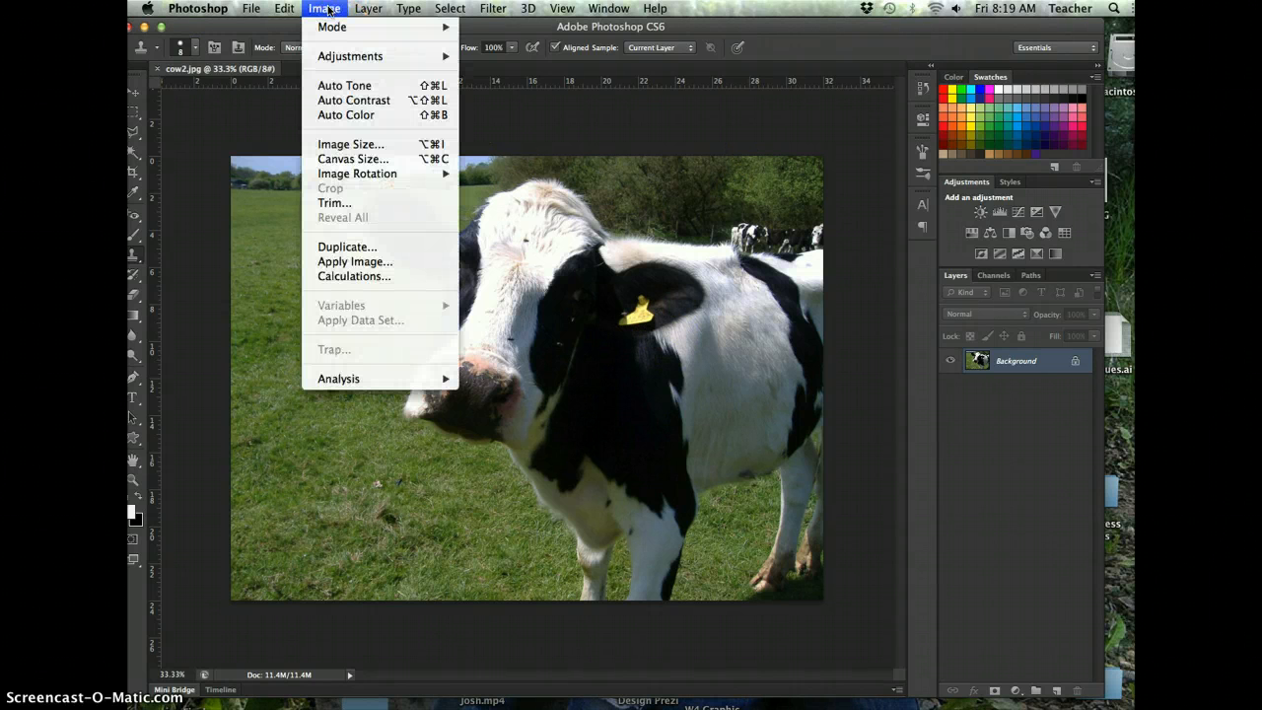
mouse_move(350, 56)
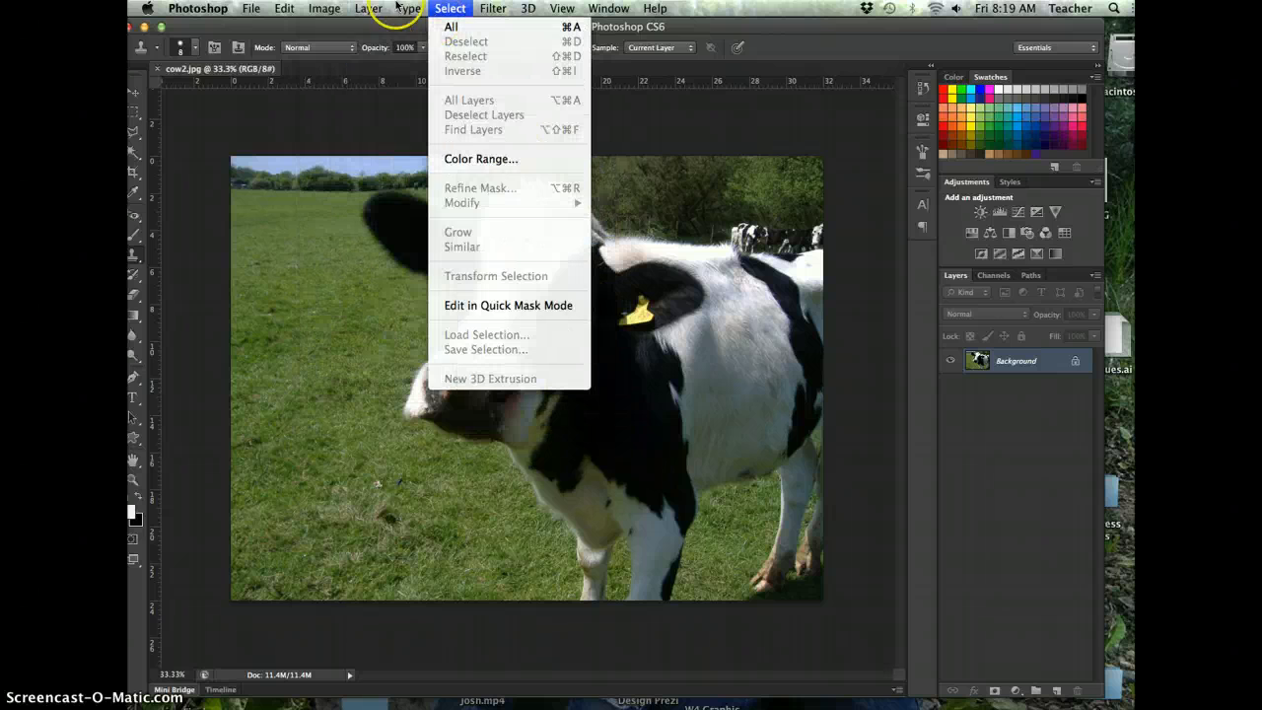
click(335, 7)
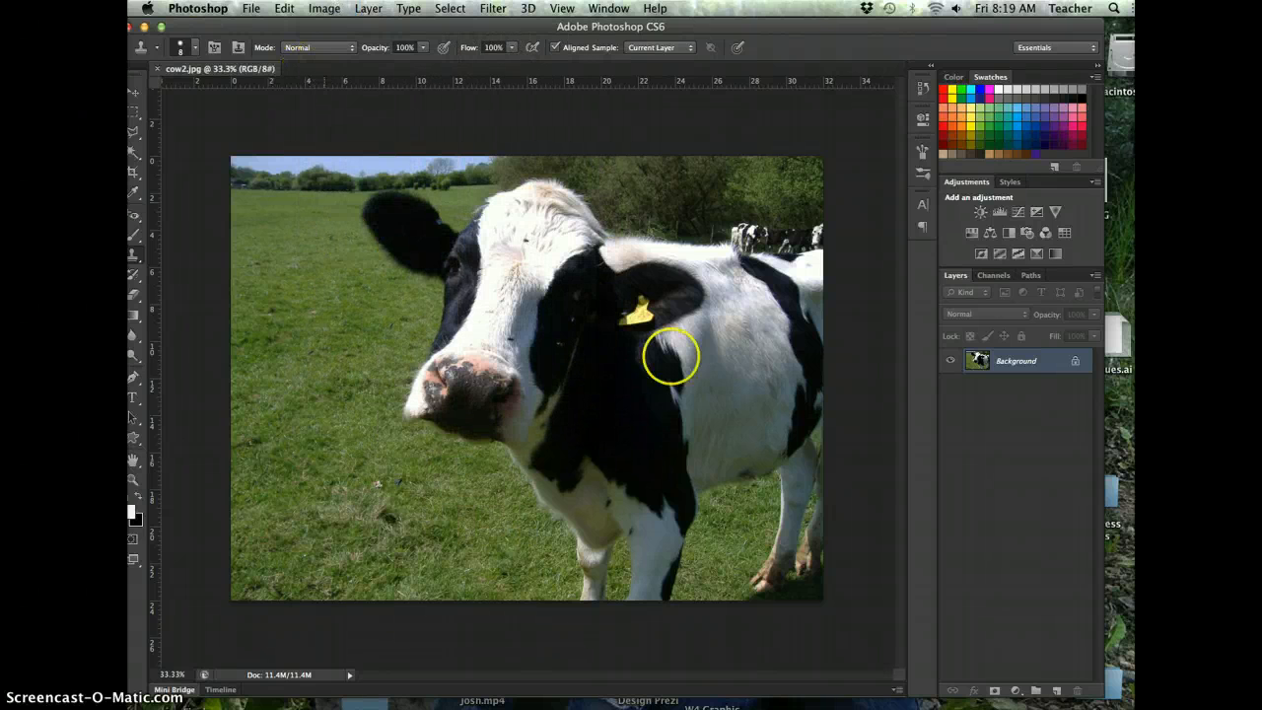
- Add a Brightness/Contrast adjustment layer with brightness 74 and contrast -2, and compare the photo with its previous state
click(981, 213)
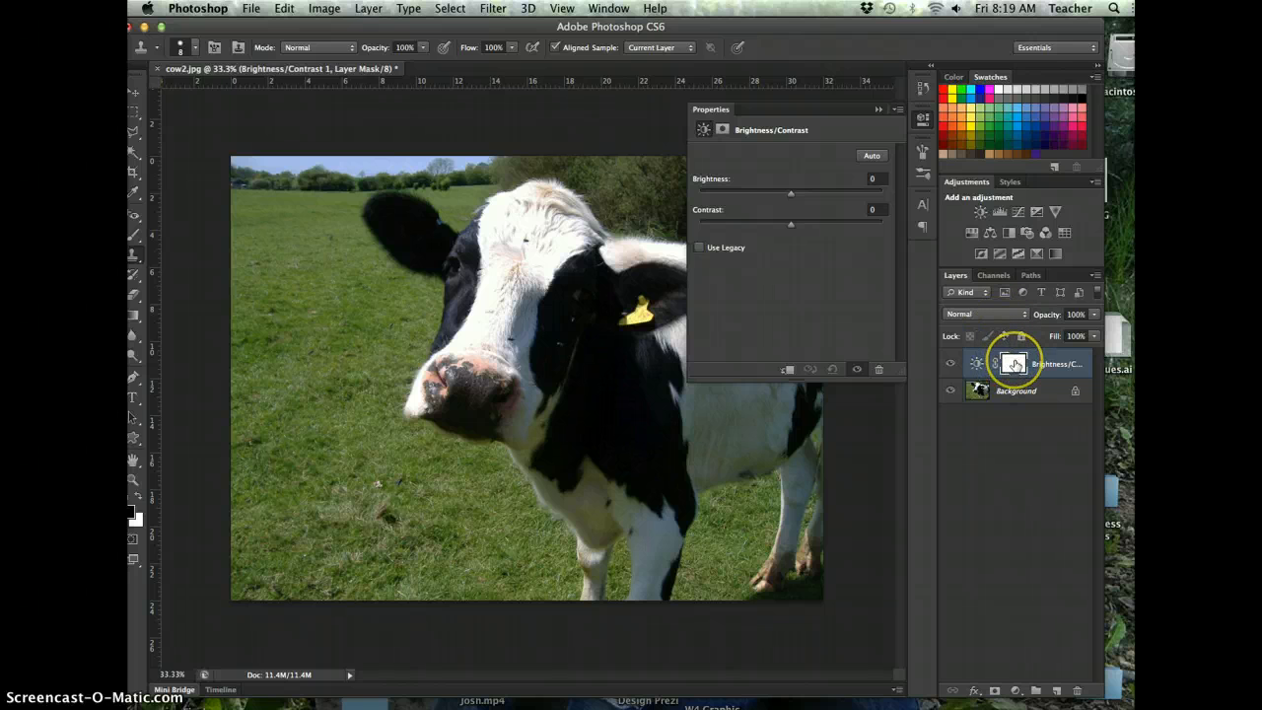
drag(791, 193, 791, 231)
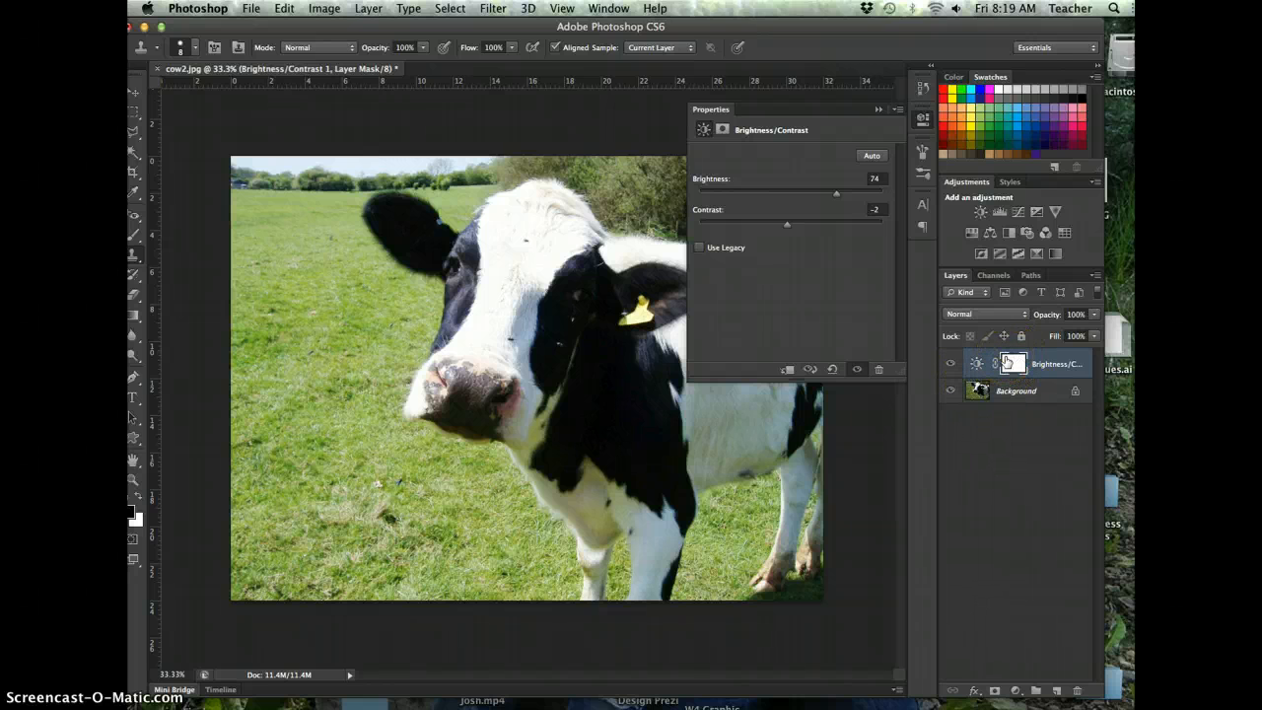
click(788, 372)
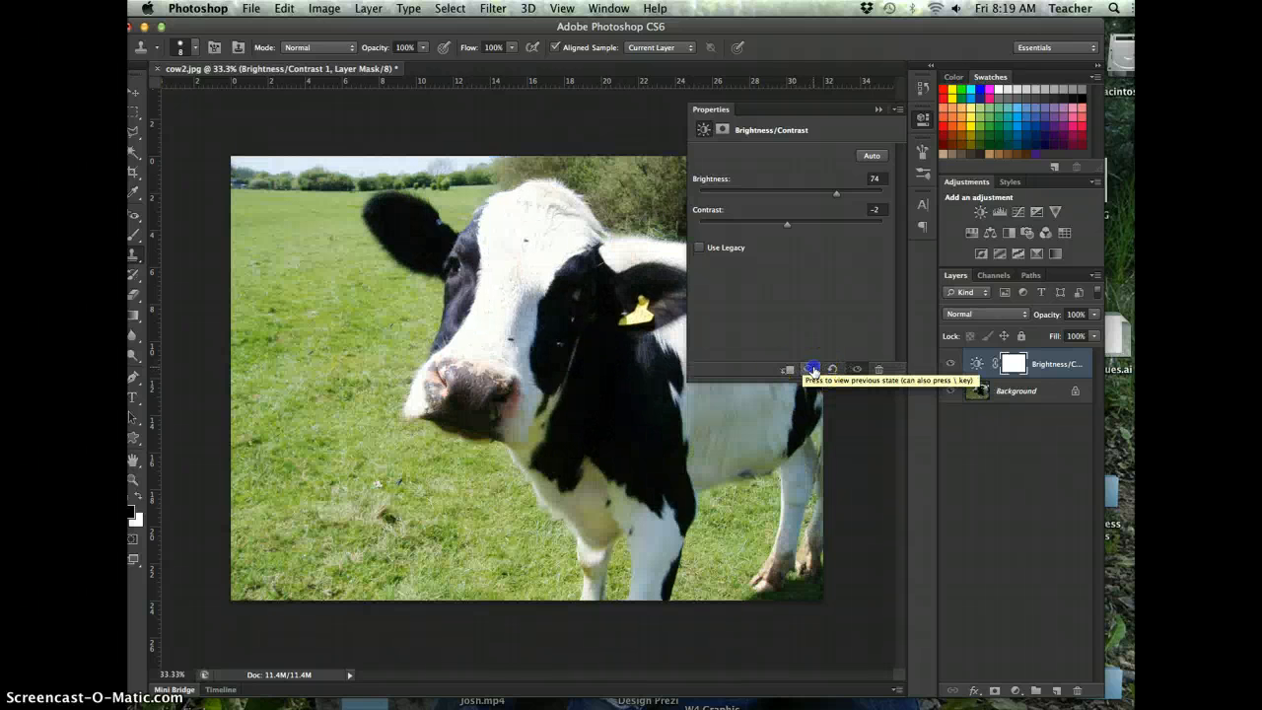
click(814, 371)
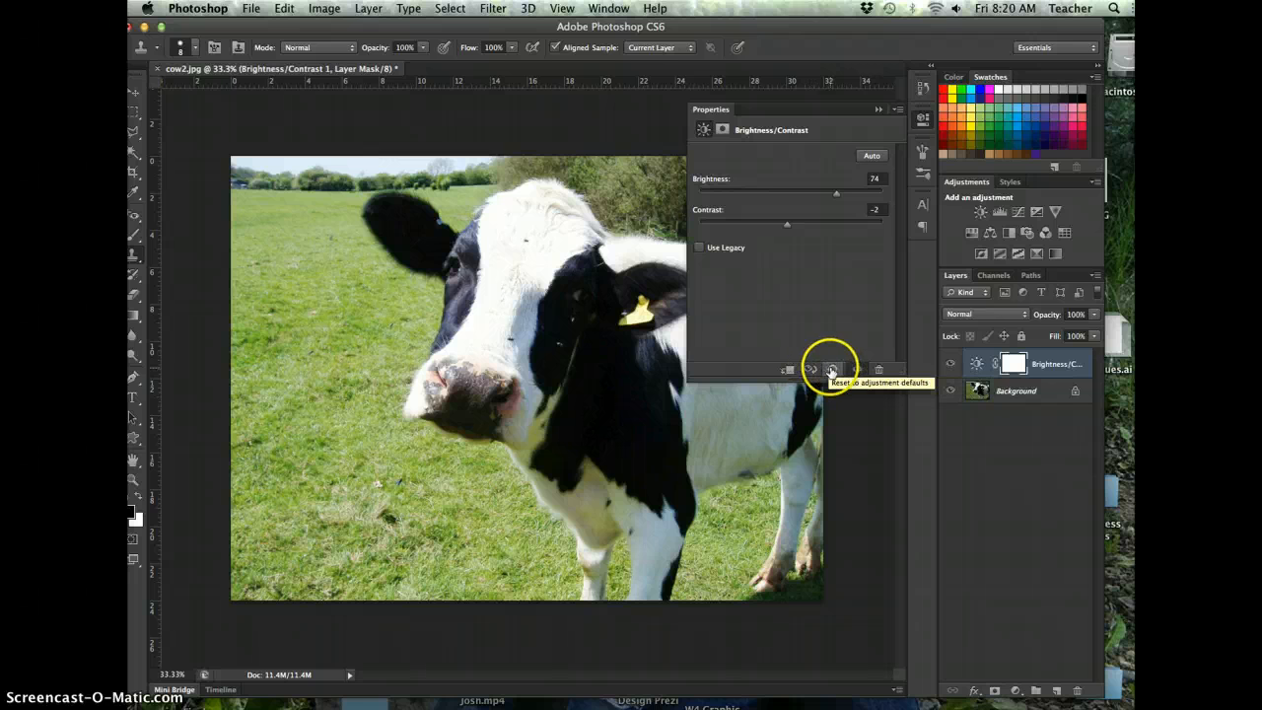
- Reset the Brightness/Contrast adjustment to its defaults and delete its layer
click(831, 369)
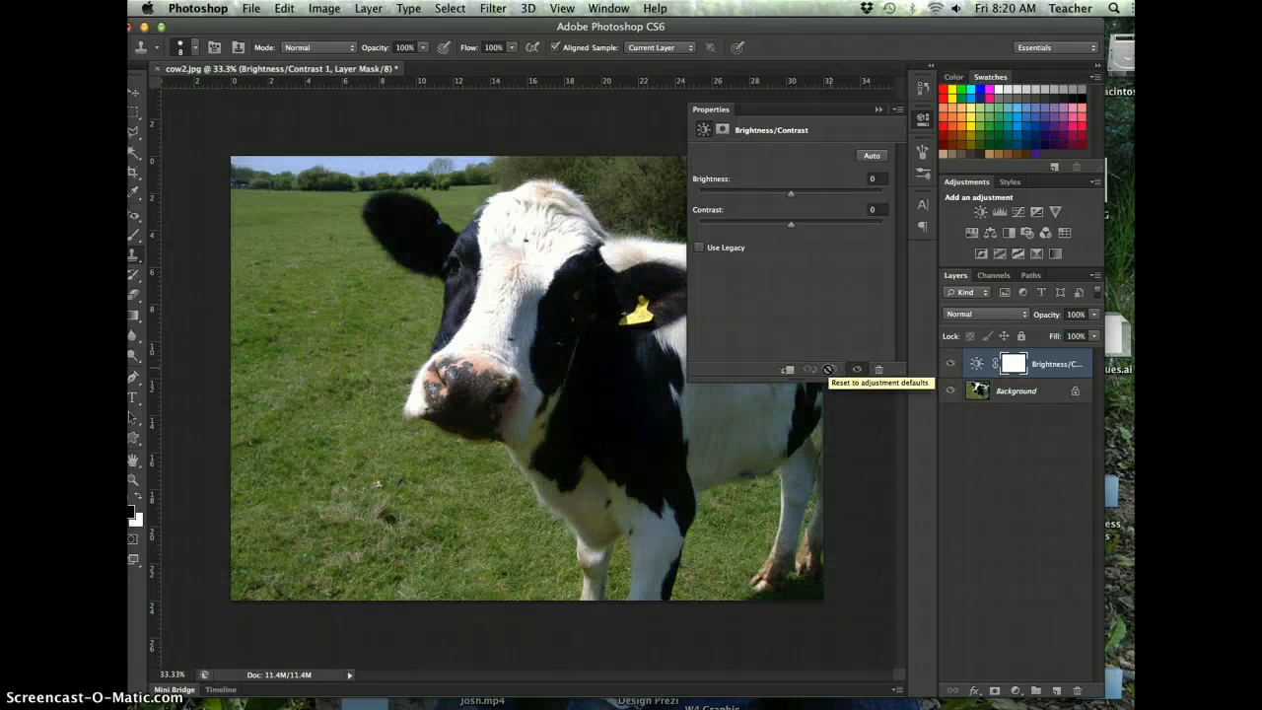
click(854, 370)
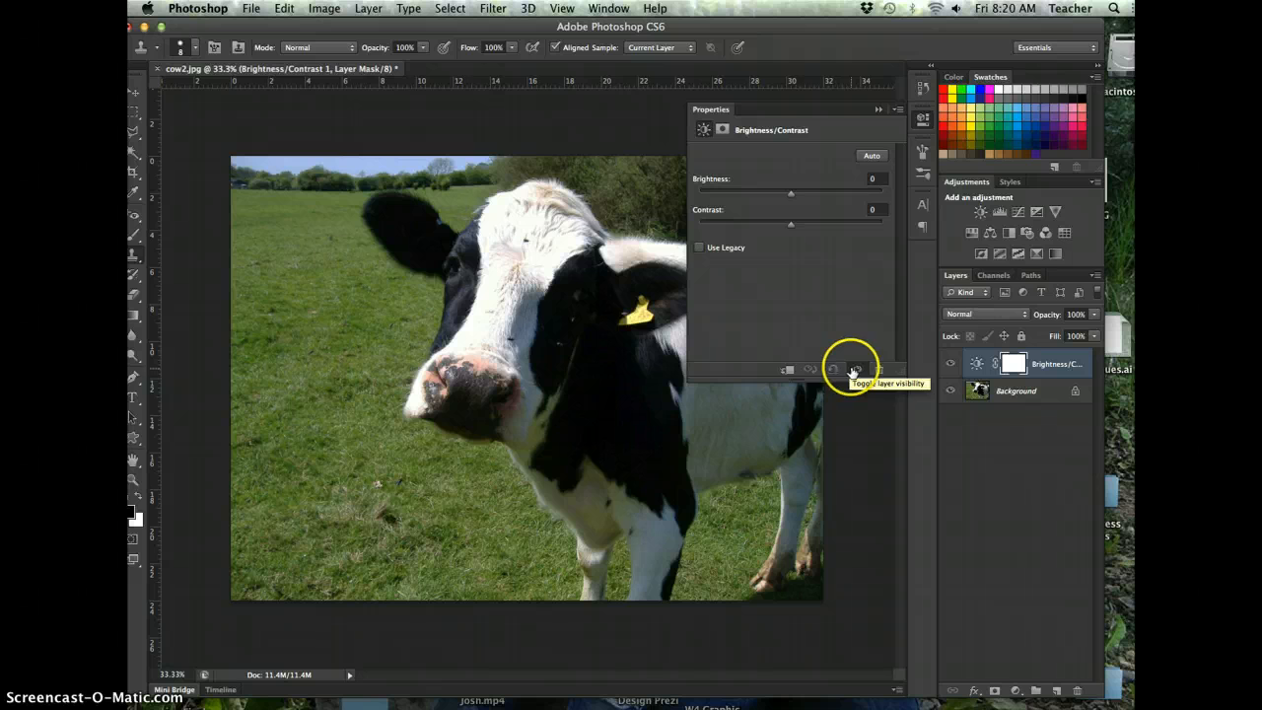
click(878, 371)
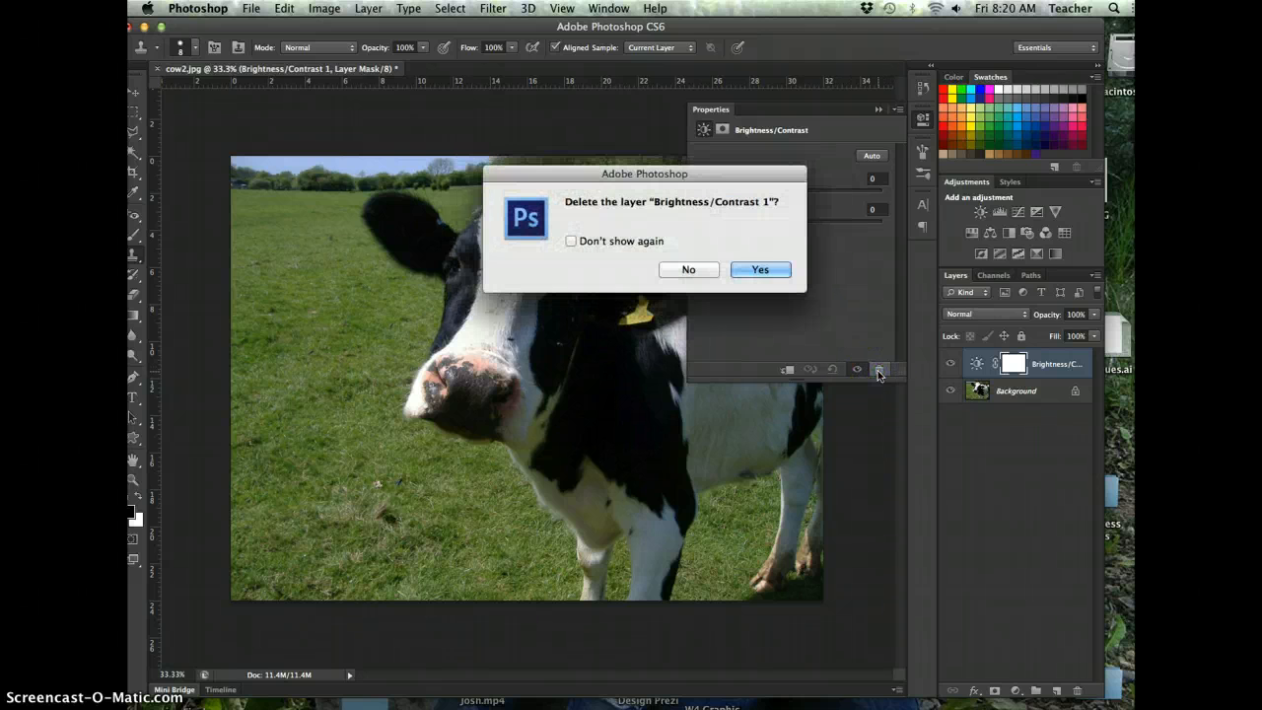
click(761, 271)
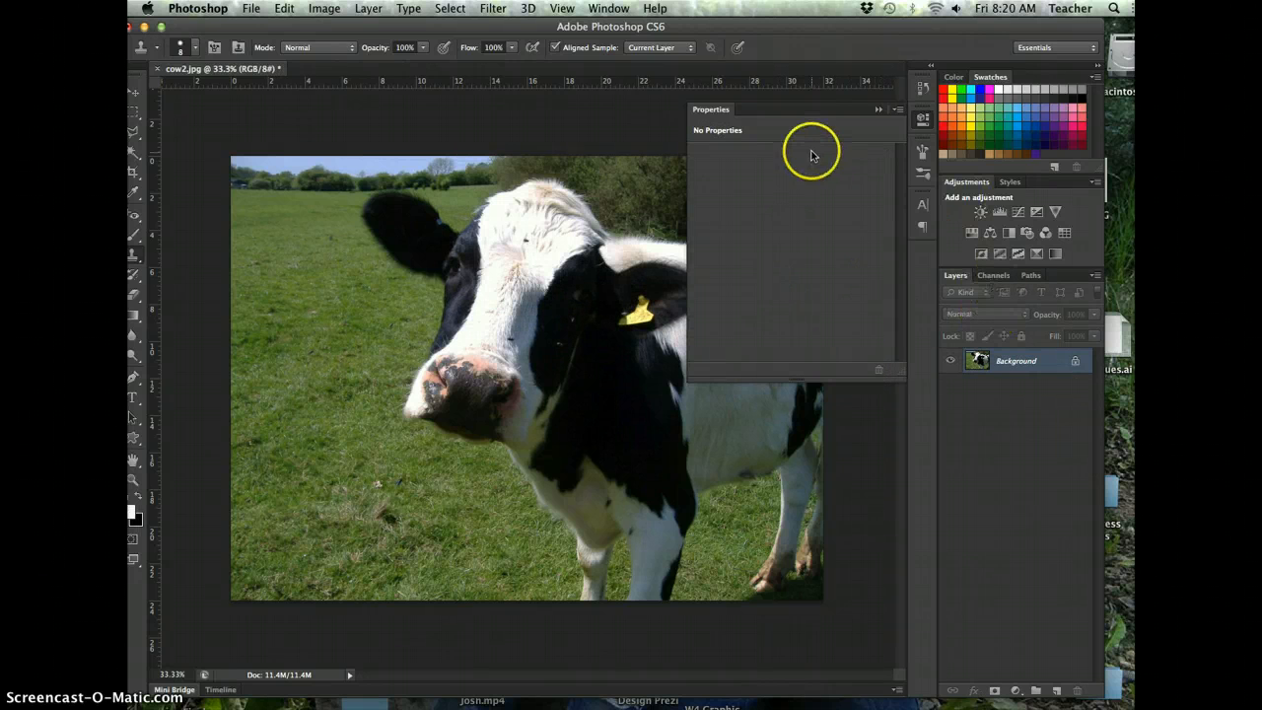
click(879, 109)
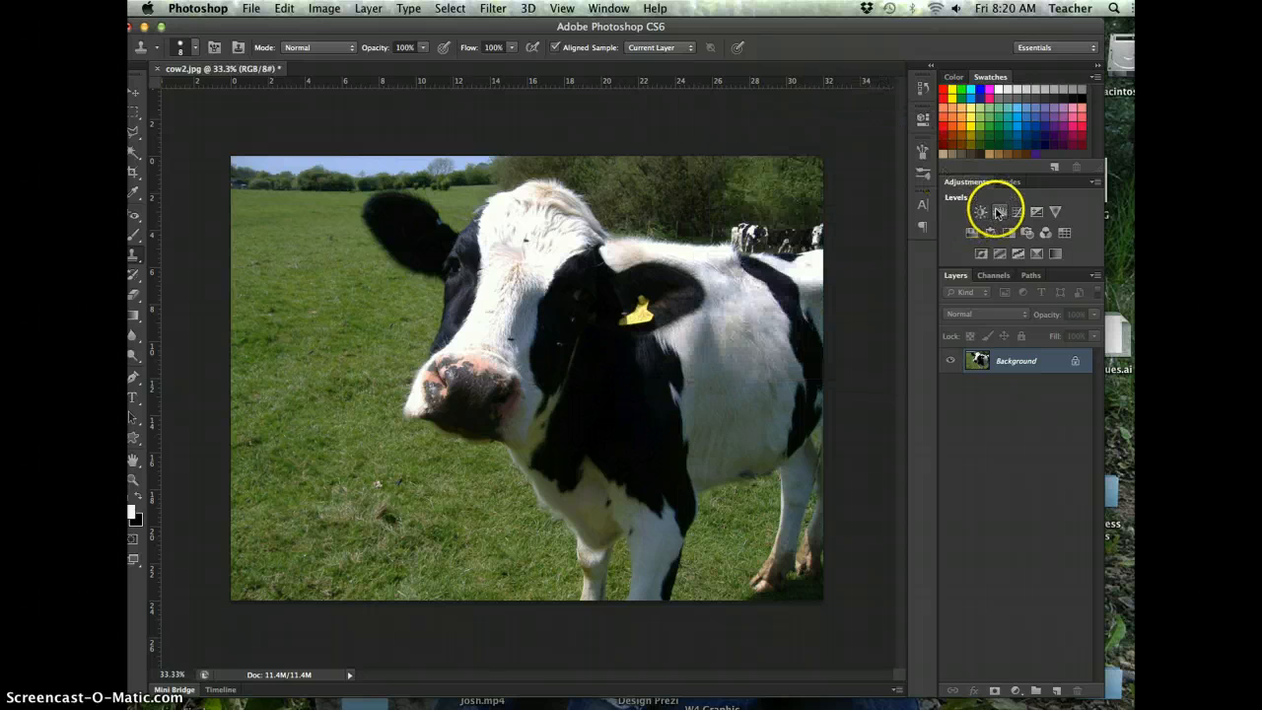
- Add a Levels adjustment layer above the cow photo and set its output levels to 20 and 200
click(998, 212)
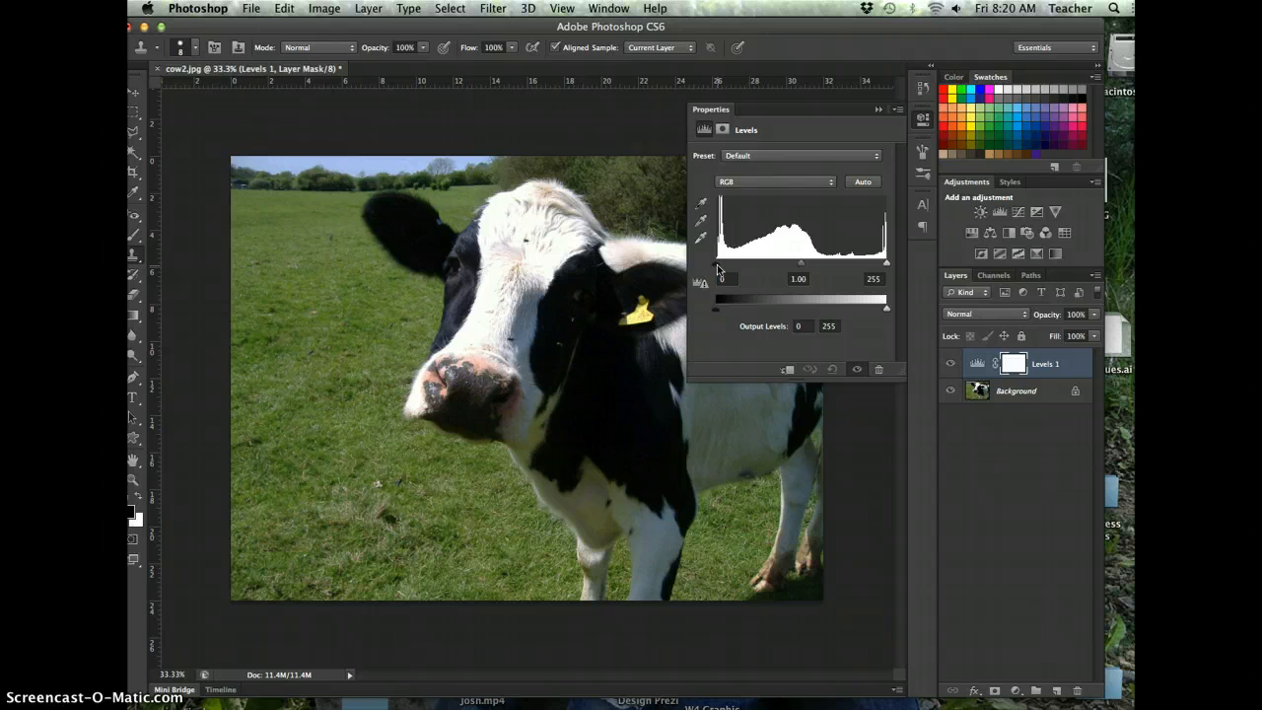
click(321, 8)
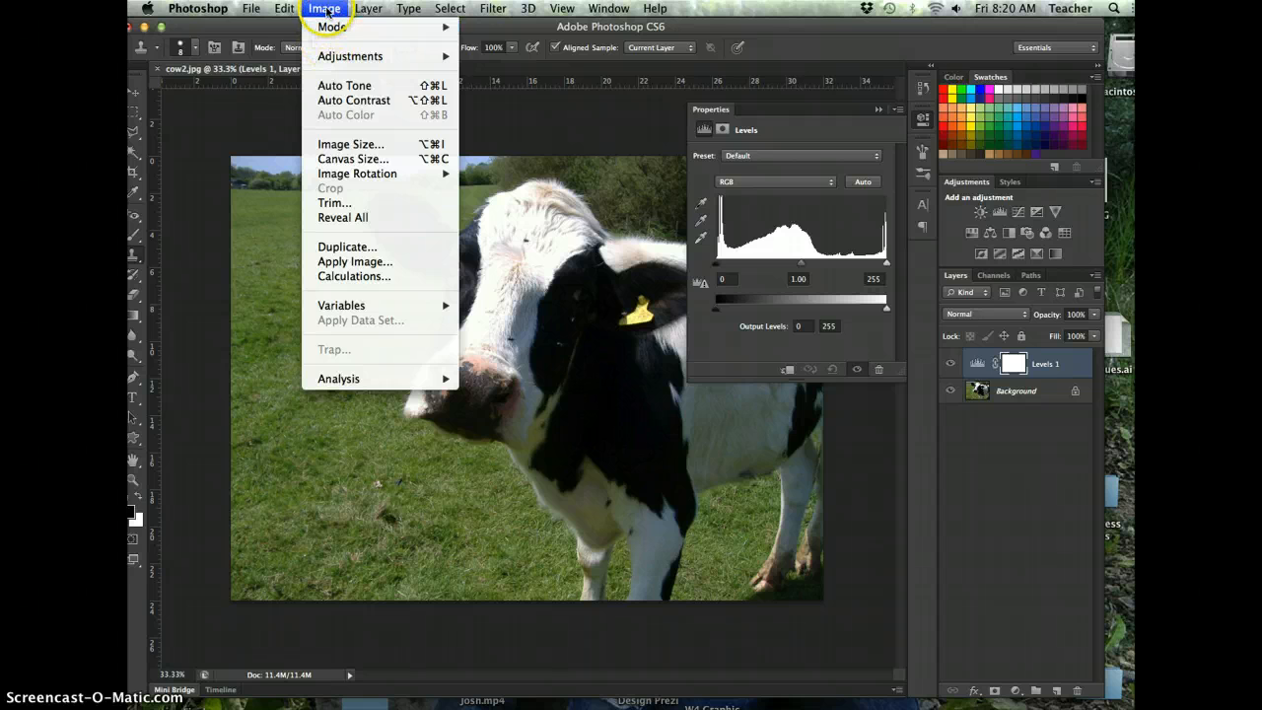
click(325, 9)
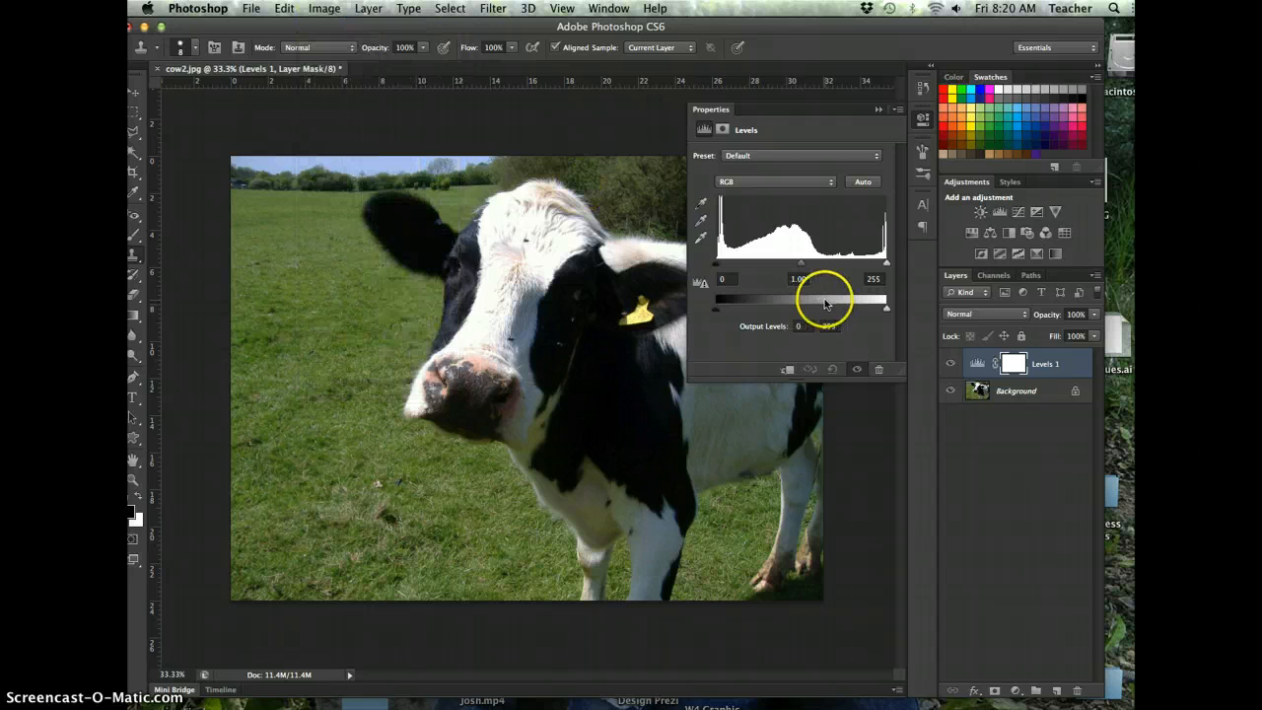
click(325, 9)
mouse_move(328, 61)
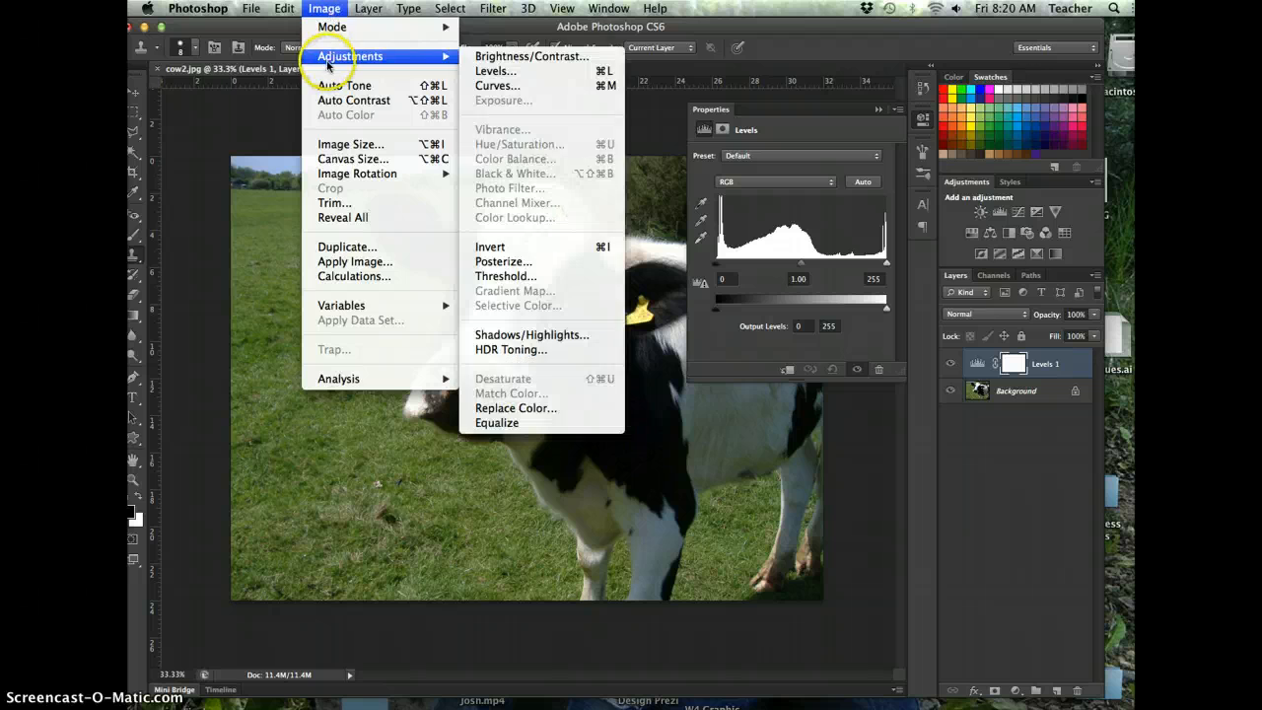
click(324, 9)
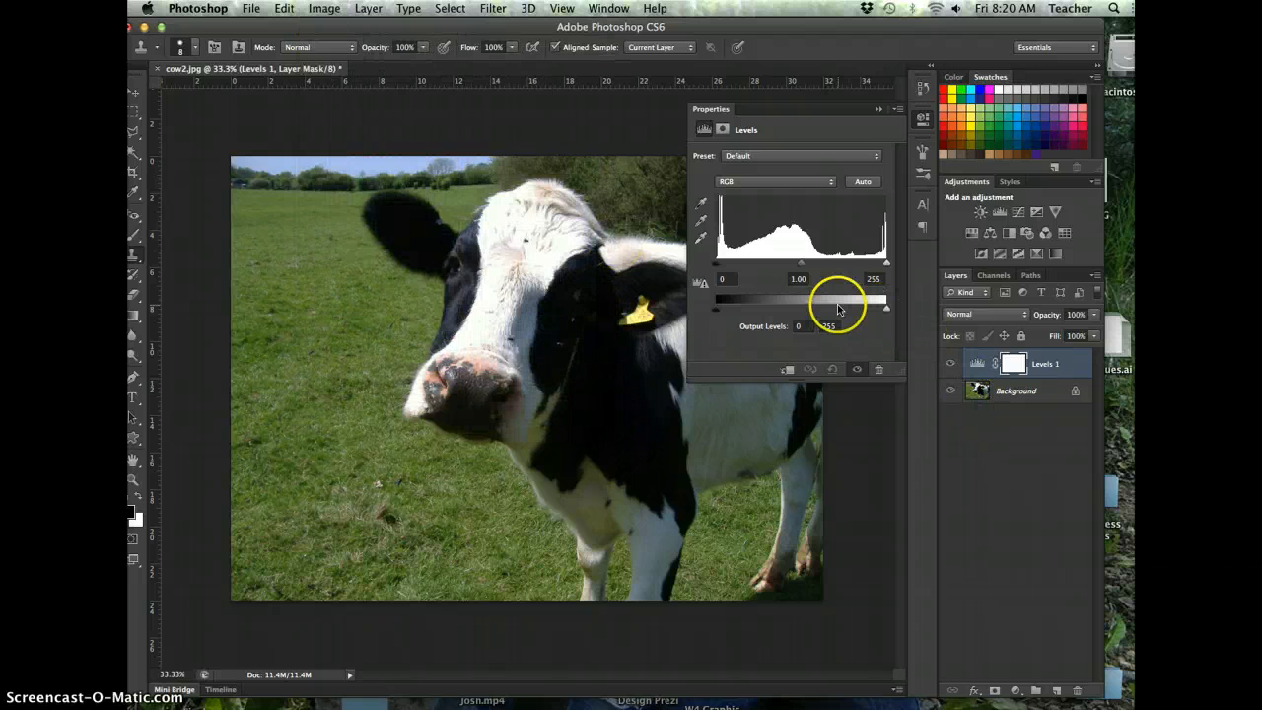
drag(719, 308, 747, 307)
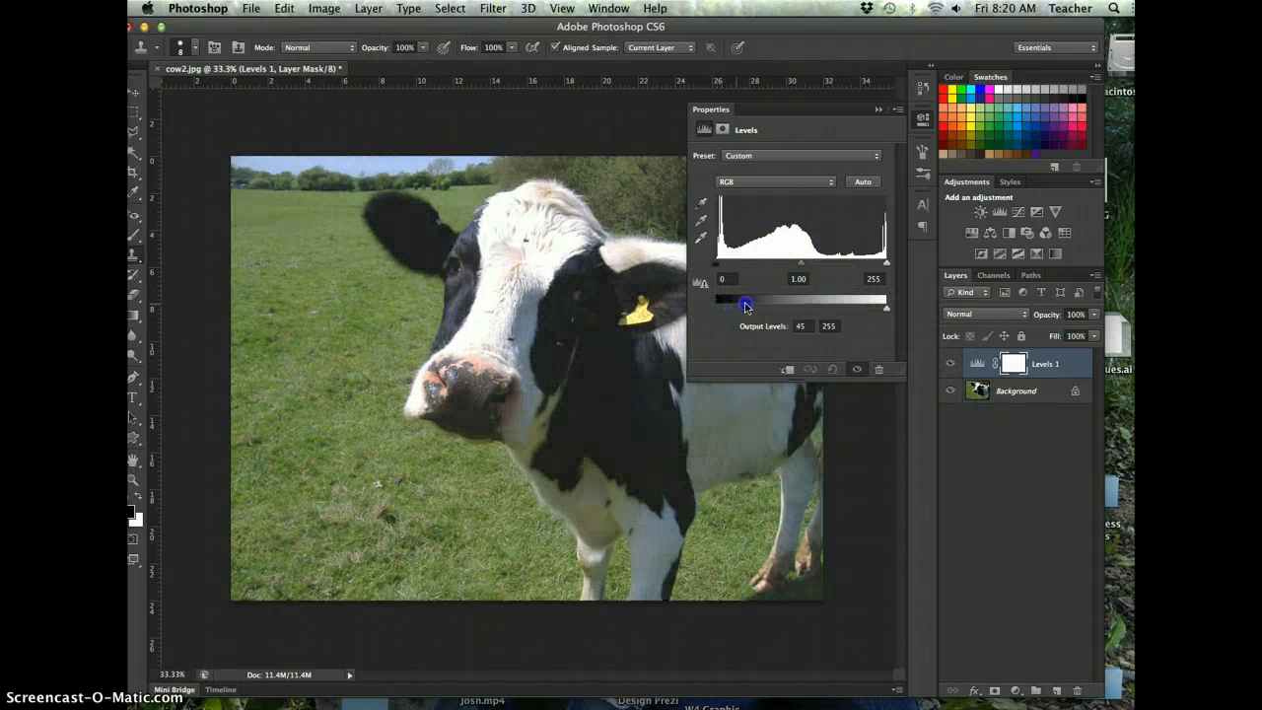
drag(887, 307, 848, 307)
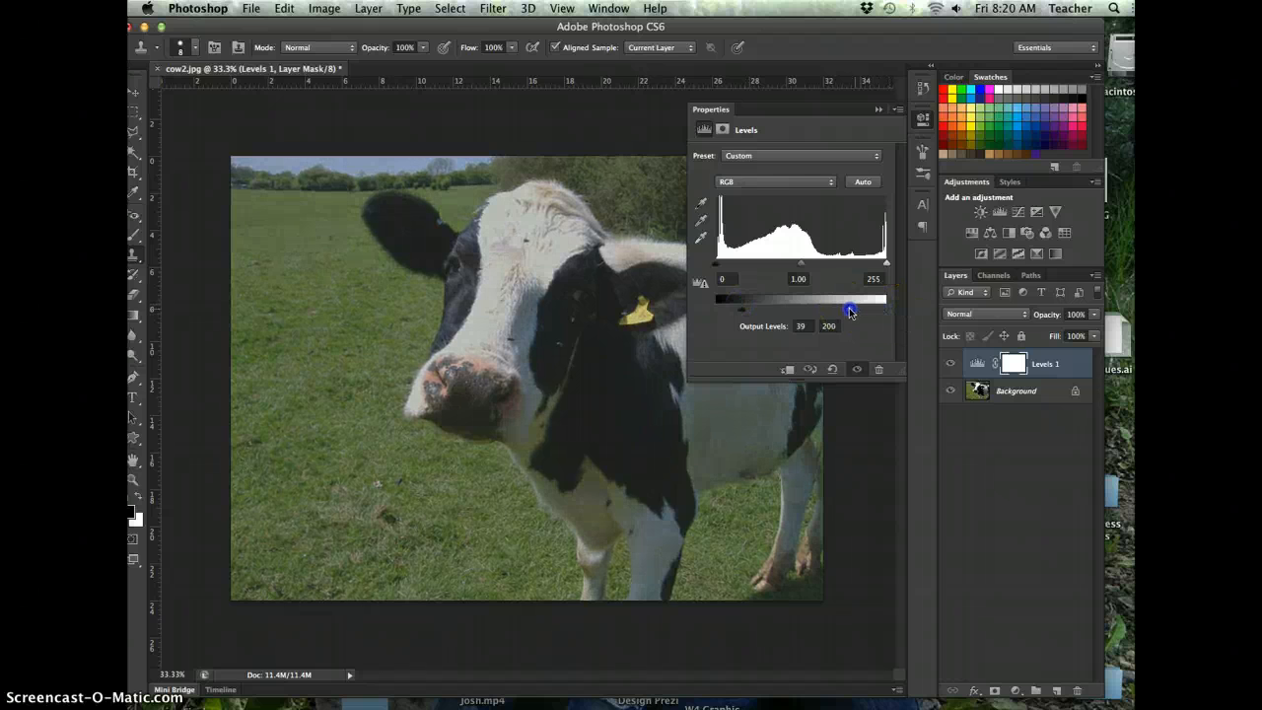
drag(740, 306, 724, 314)
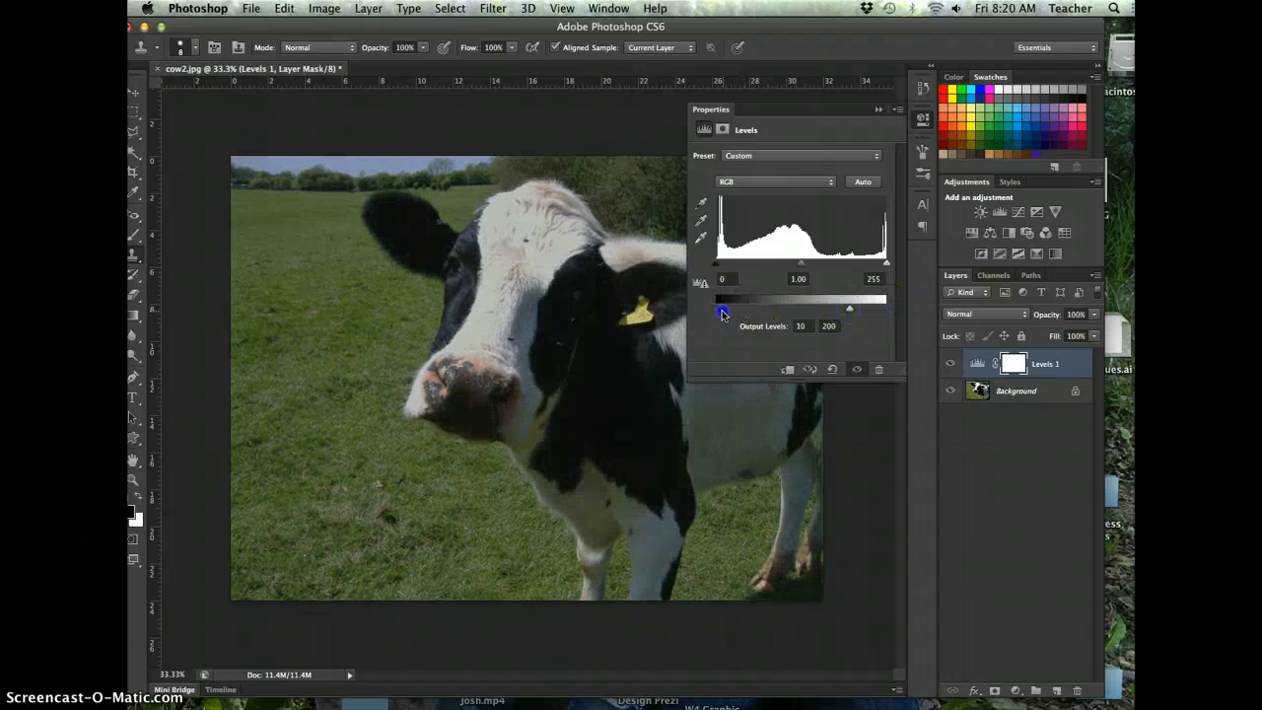
click(876, 111)
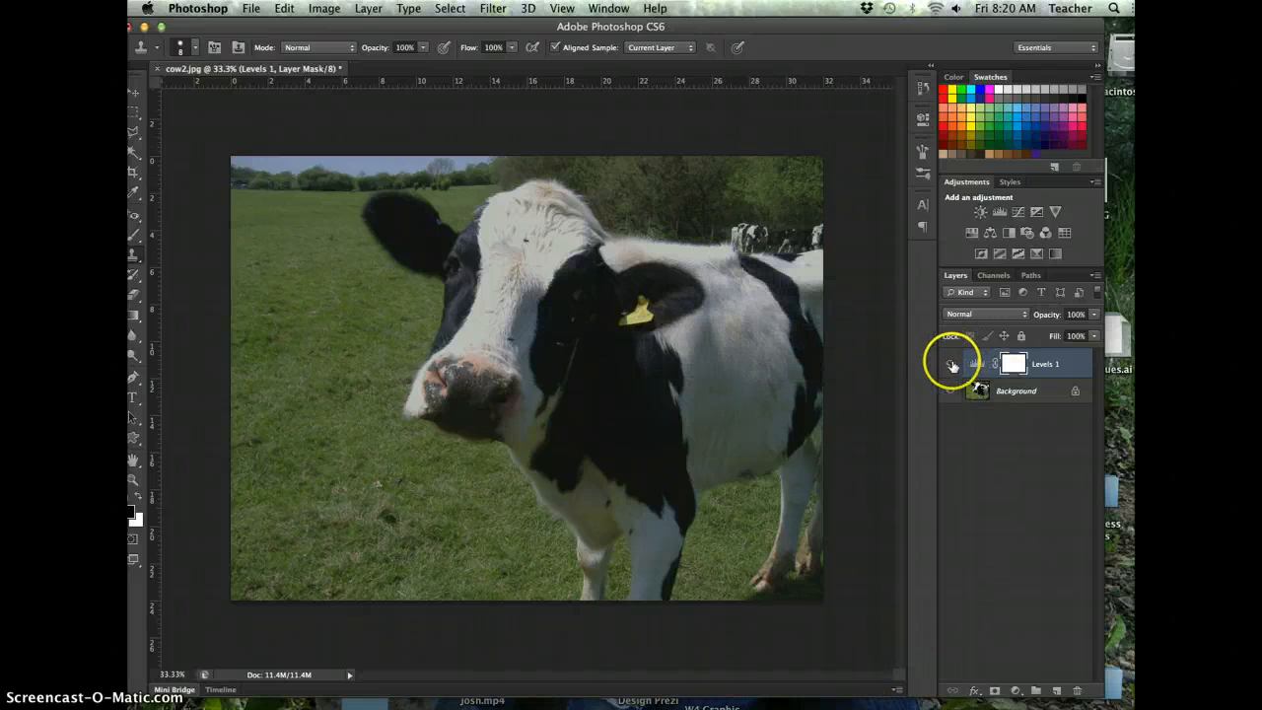
- Toggle the Levels adjustment layer's visibility to compare the photo with and without it, and delete the layer
click(952, 364)
click(951, 364)
click(951, 365)
click(951, 364)
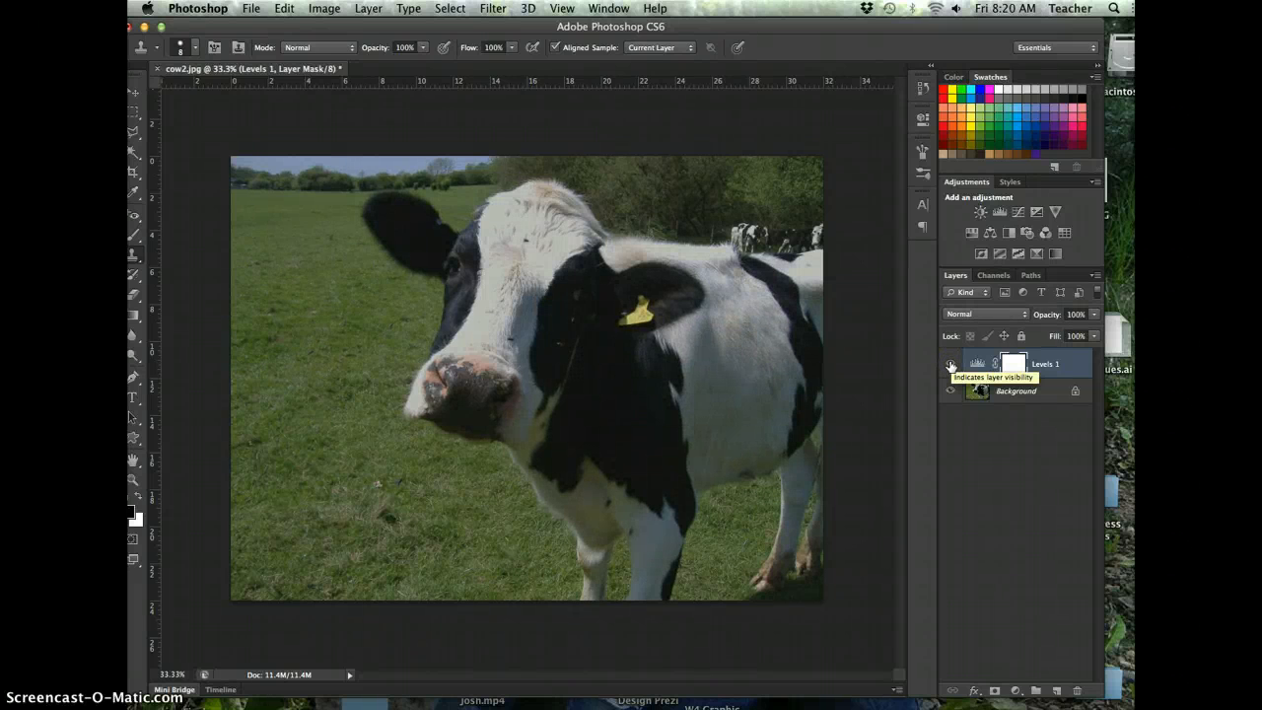
click(951, 365)
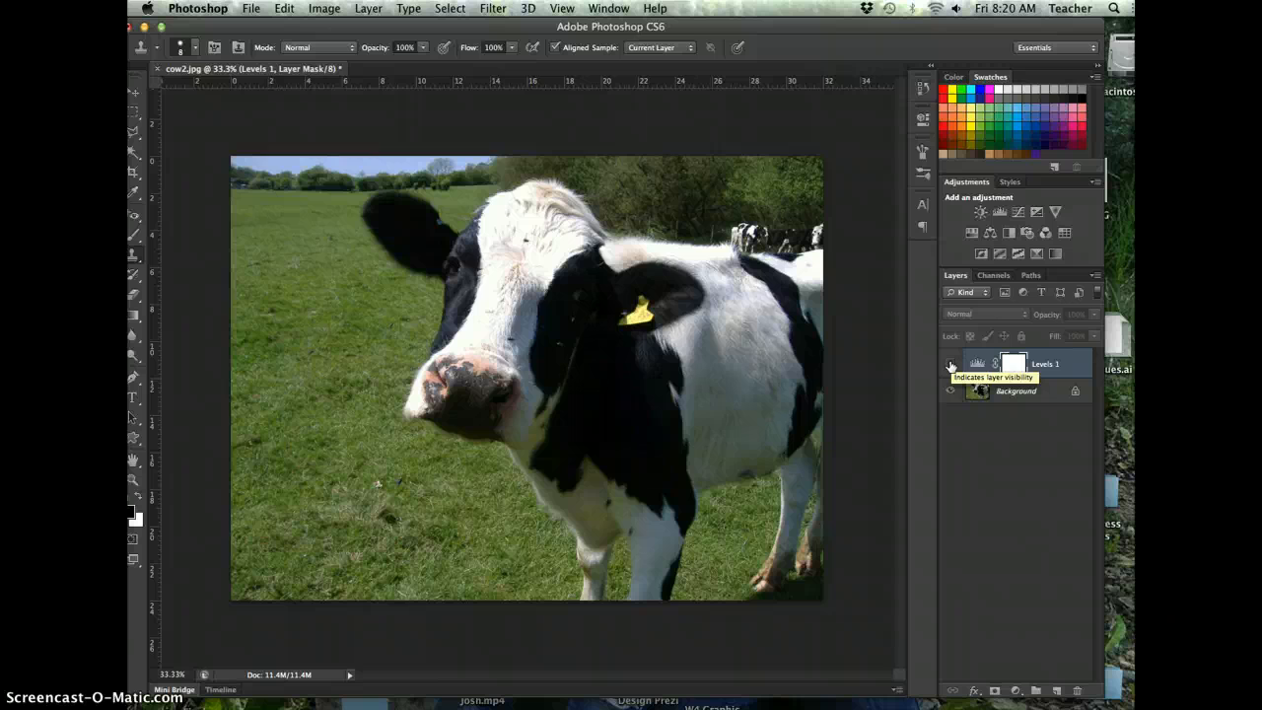
click(951, 365)
click(1046, 365)
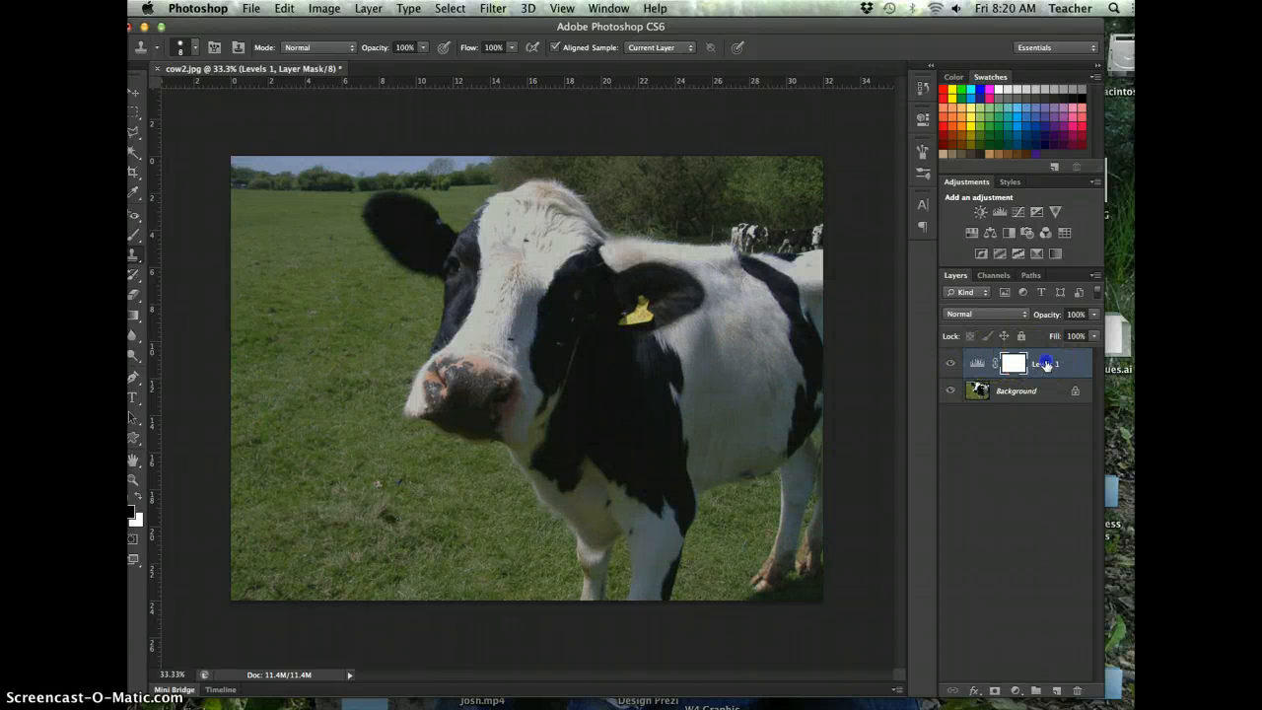
key(Delete)
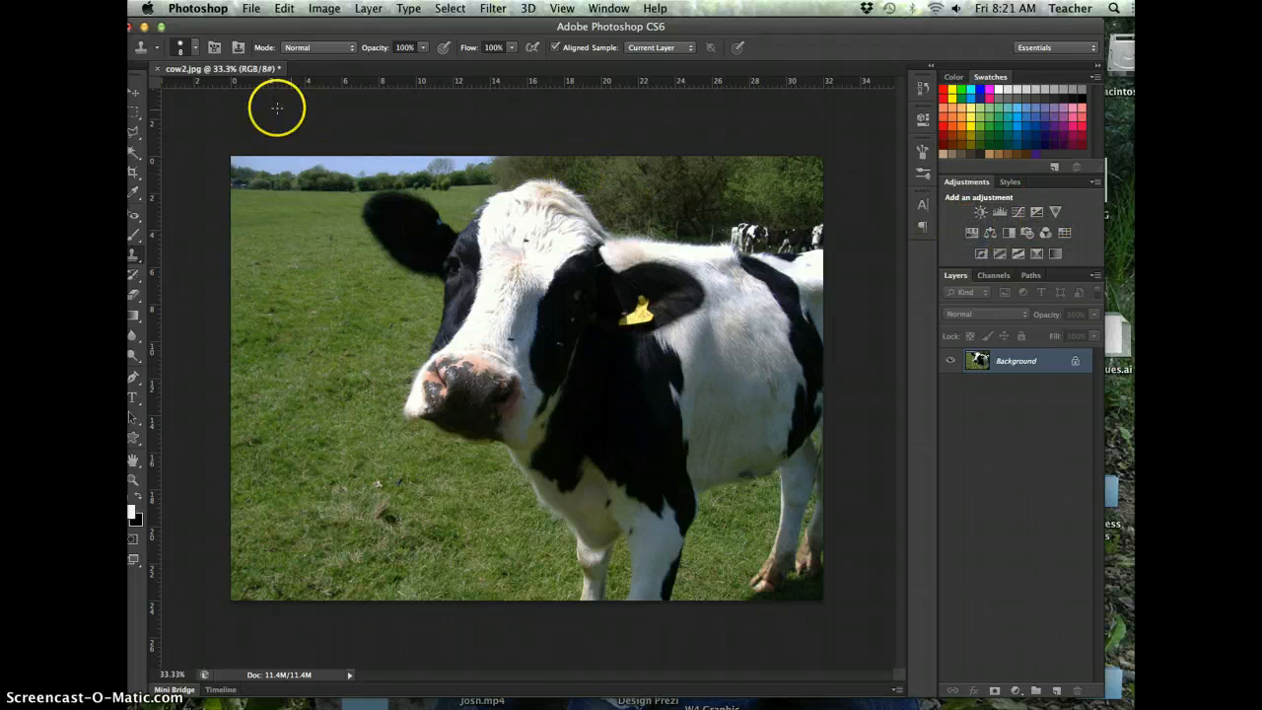
- Draw a new rectangular marquee selection around the cow's head
drag(241, 26, 288, 23)
click(153, 112)
click(323, 9)
click(197, 56)
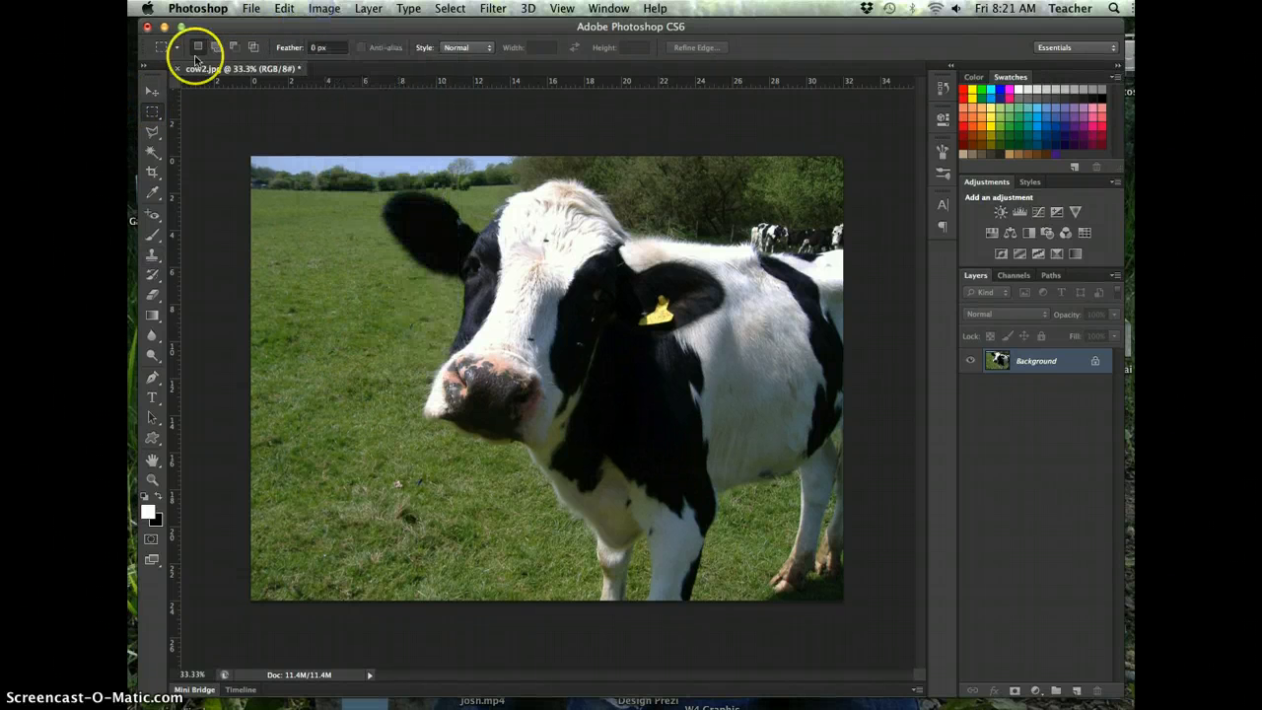
drag(424, 187, 694, 485)
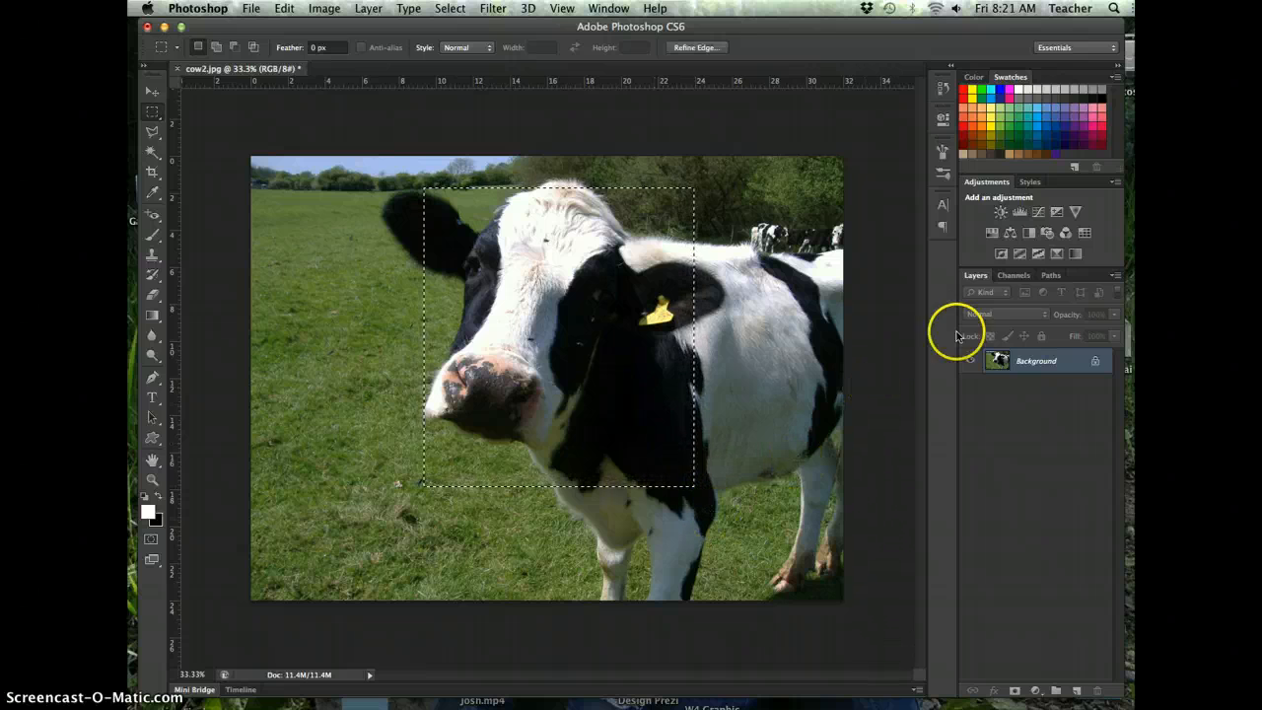
- Add a Black & White adjustment layer for the selected area with Reds at 90 and Yellows at 2
click(1030, 235)
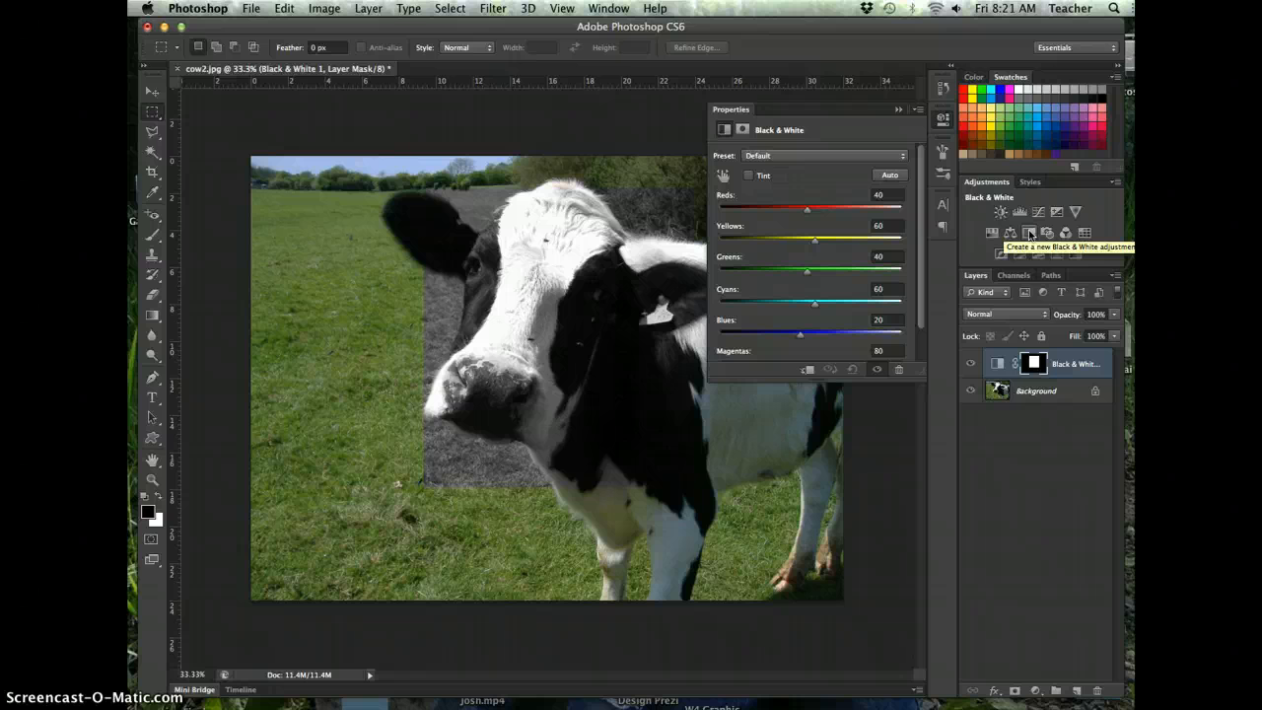
drag(807, 209, 794, 240)
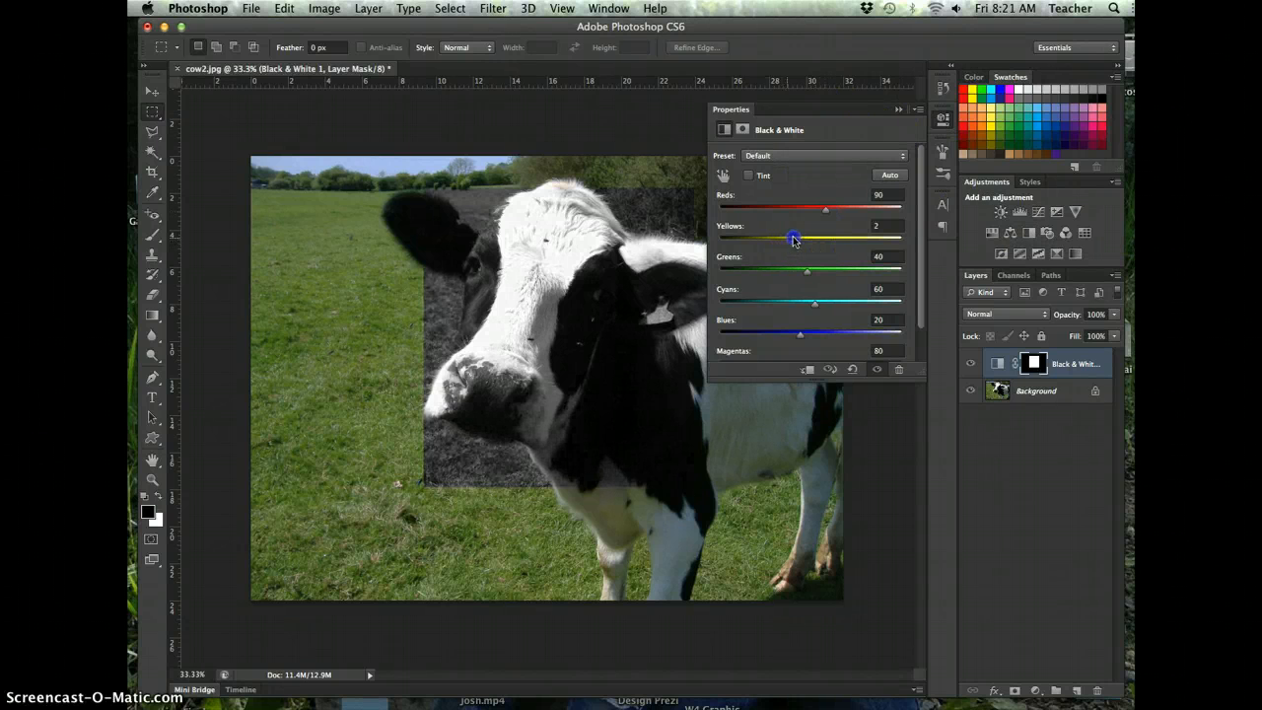
click(1031, 363)
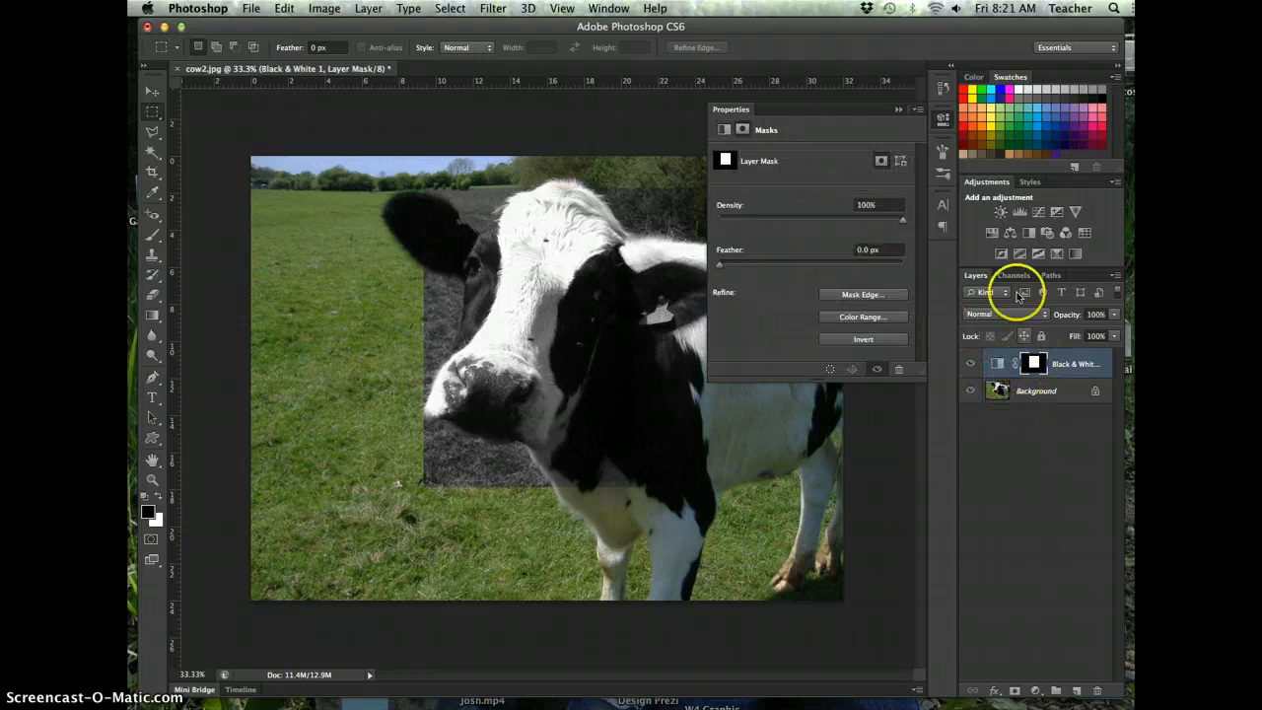
click(897, 108)
- Paint black on the Black & White layer's mask with a soft brush, size 125, to restore the green grass around the ear and cheek
click(1031, 364)
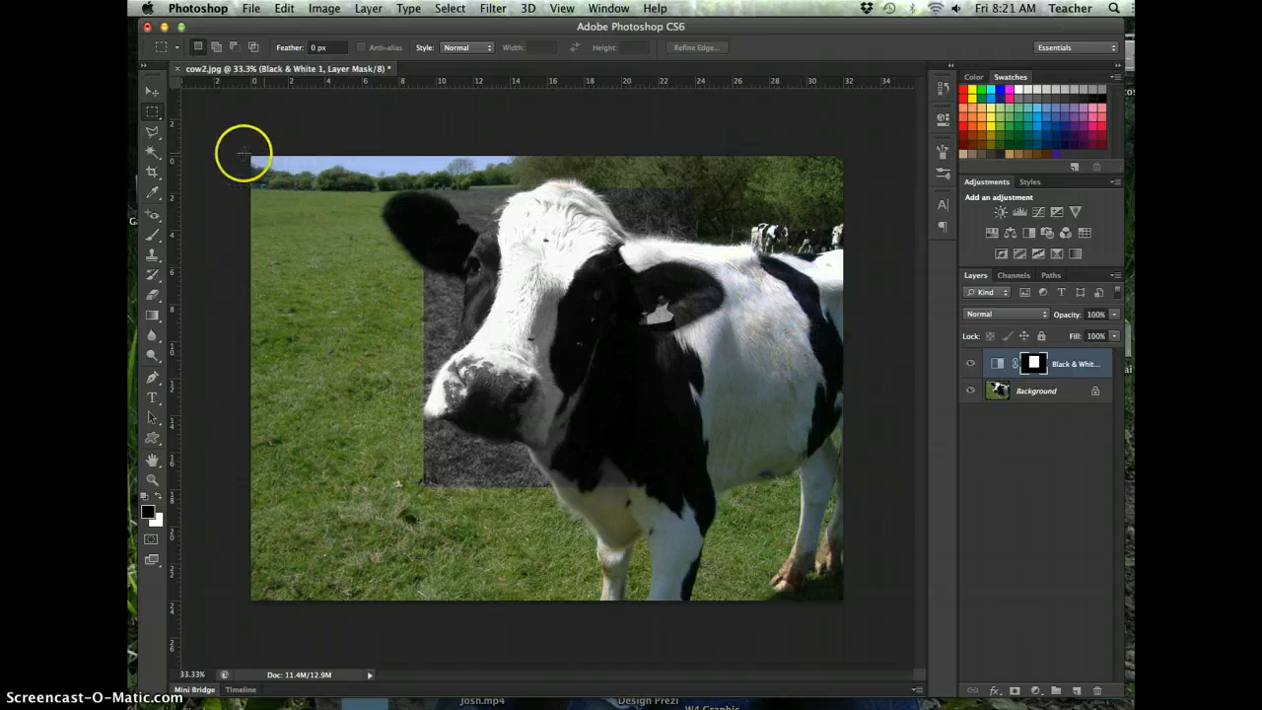
click(152, 236)
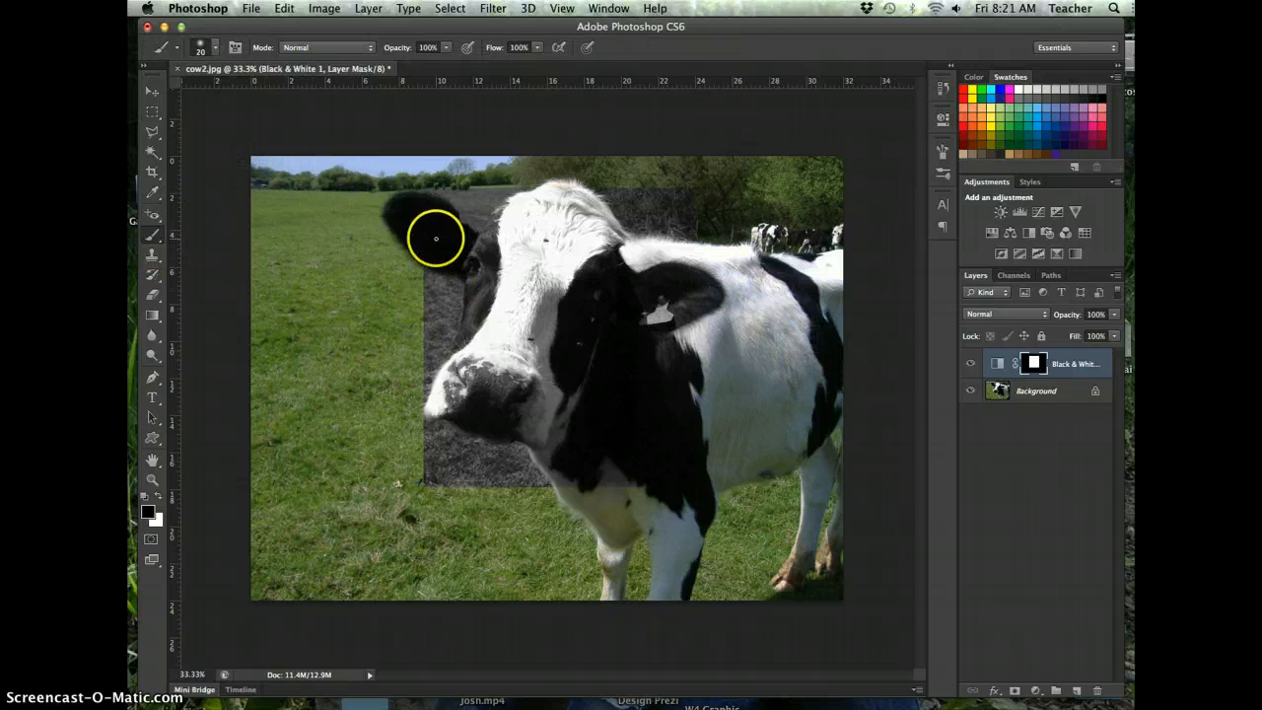
key(super+plus)
key(super+plus)
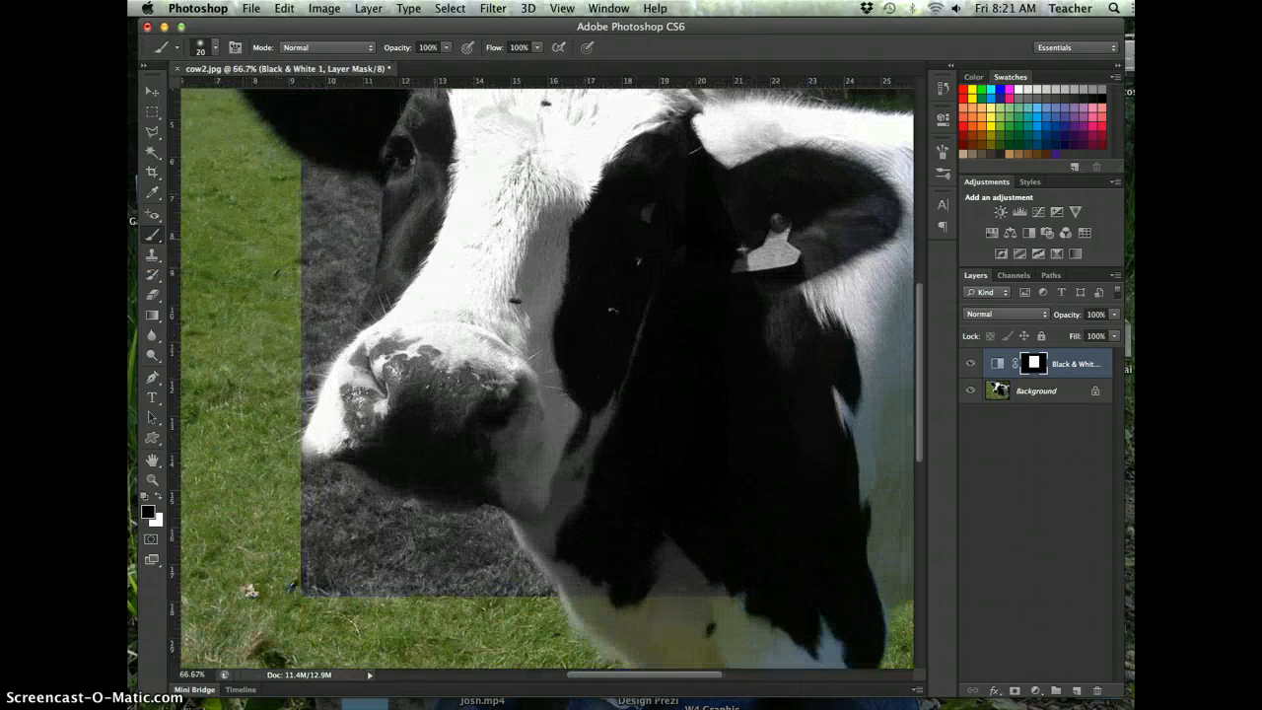
drag(436, 239, 569, 364)
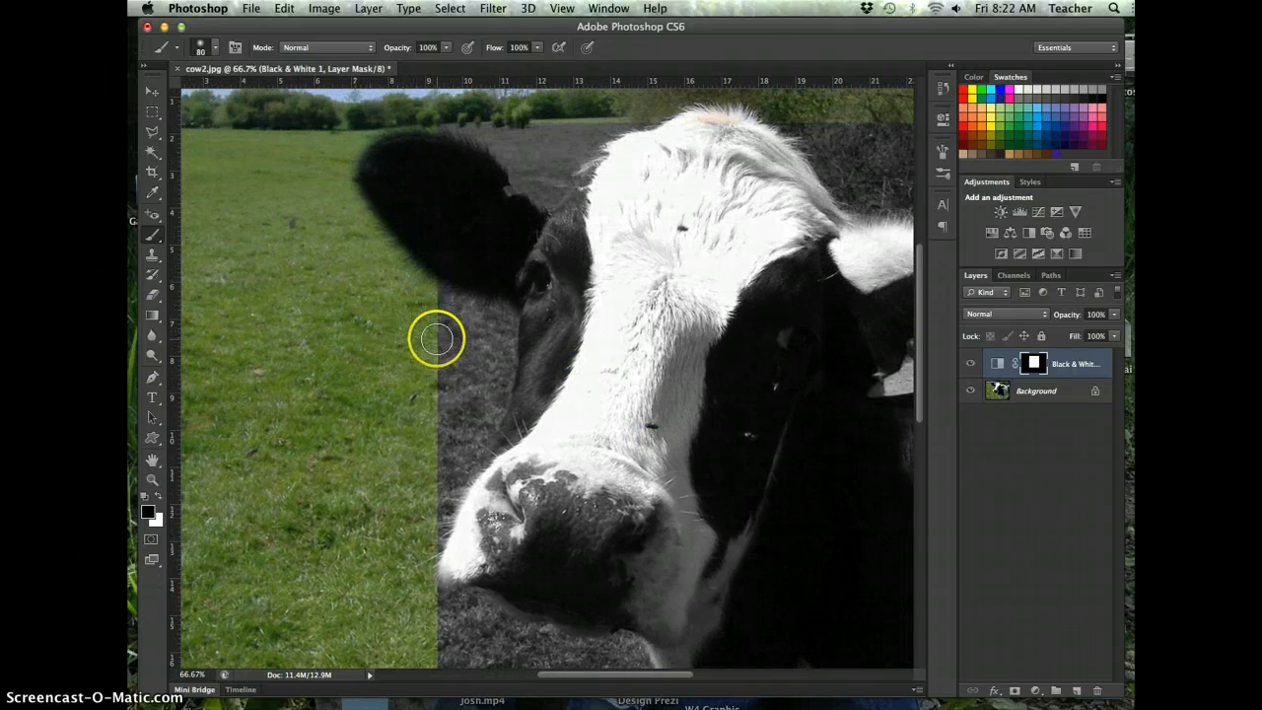
mouse_move(443, 176)
mouse_down()
mouse_move(455, 329)
mouse_move(471, 312)
mouse_move(439, 419)
mouse_move(452, 416)
mouse_move(478, 272)
mouse_move(460, 196)
mouse_move(560, 131)
mouse_move(541, 179)
mouse_move(621, 101)
mouse_move(569, 153)
mouse_up()
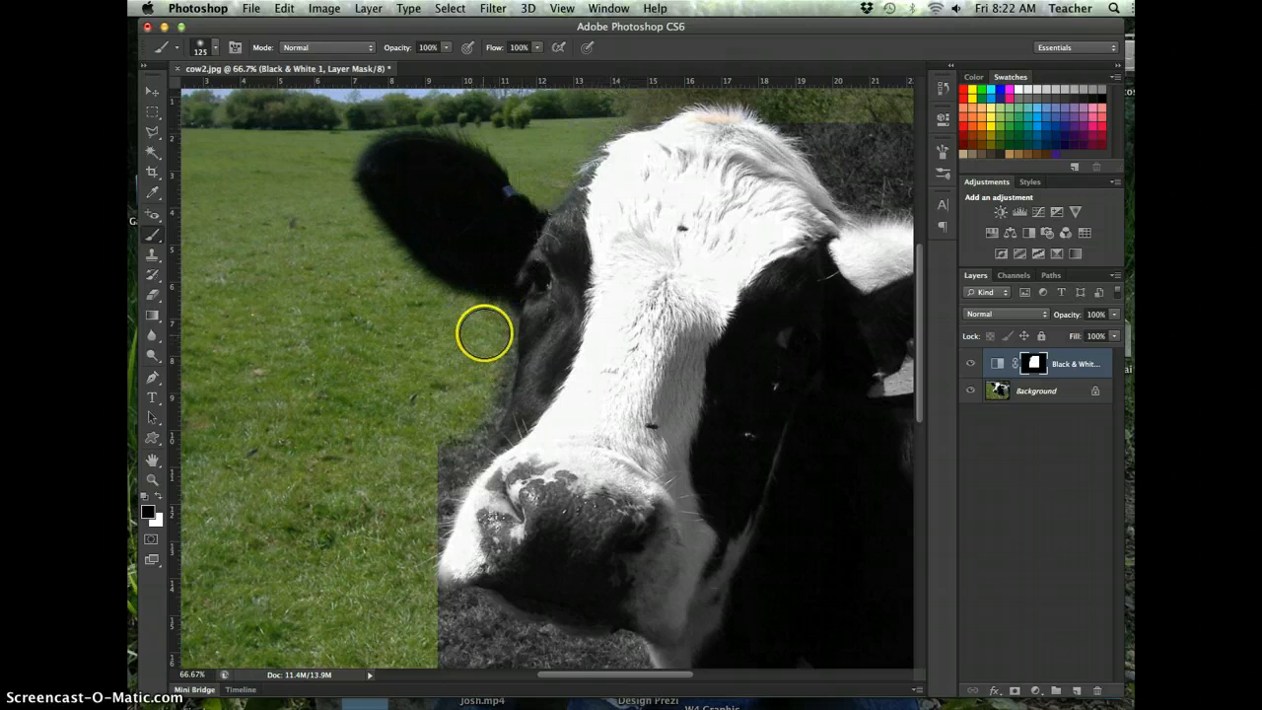
drag(484, 333, 482, 375)
drag(448, 422, 427, 470)
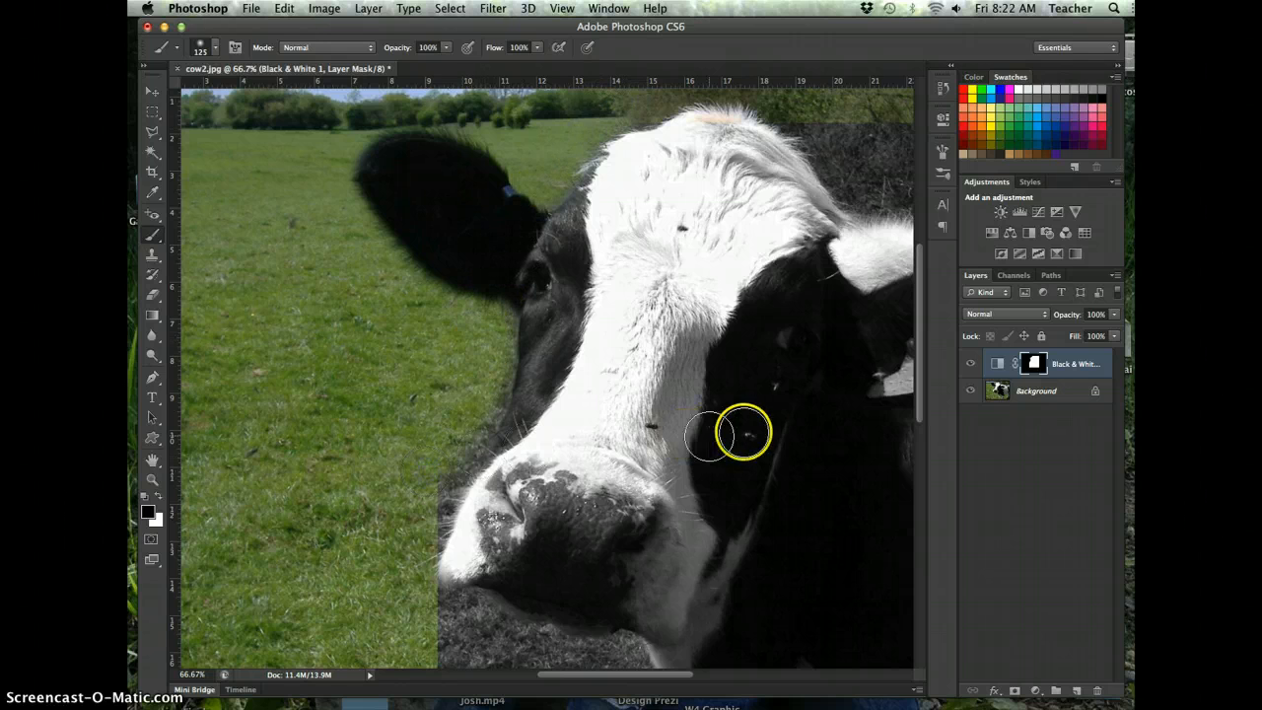
mouse_move(741, 431)
mouse_down()
mouse_move(707, 324)
mouse_move(708, 266)
mouse_up()
mouse_move(394, 258)
mouse_down()
mouse_move(417, 257)
mouse_move(375, 359)
mouse_up()
- Switch the brush colour to white and paint the mask over the grass beside the face and around the ear to make it black and white
key(x)
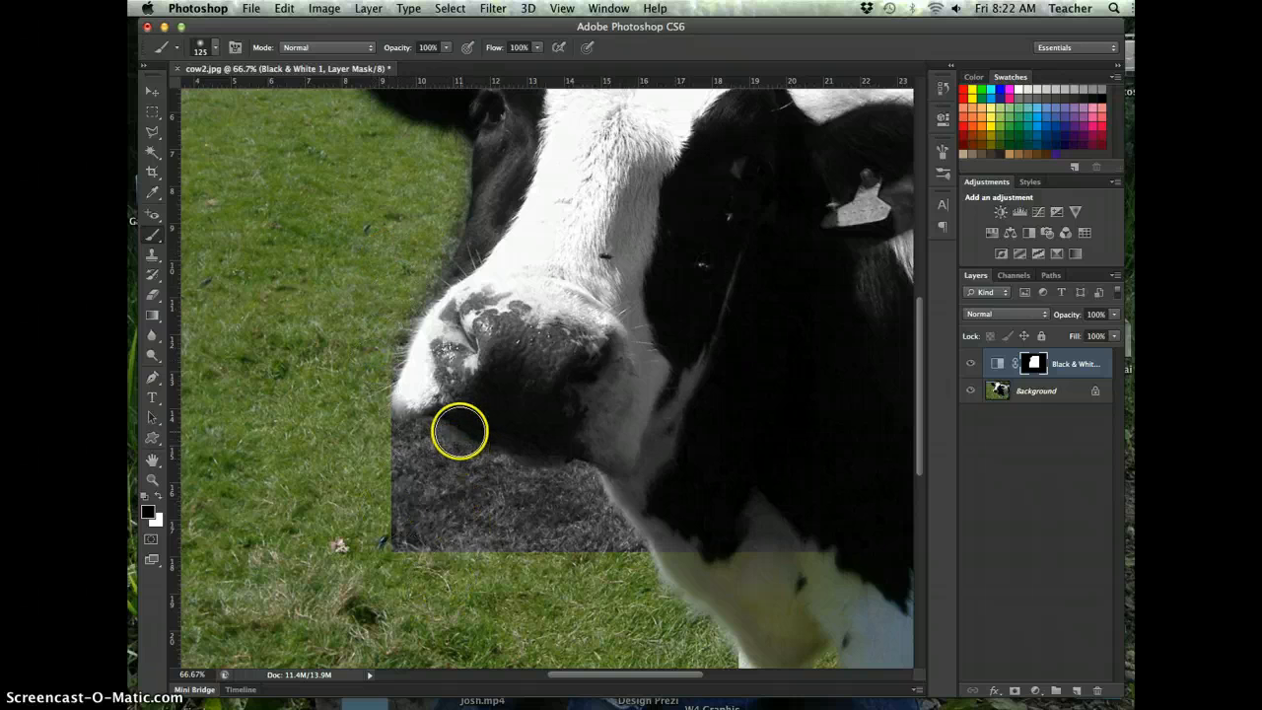
drag(555, 270, 538, 400)
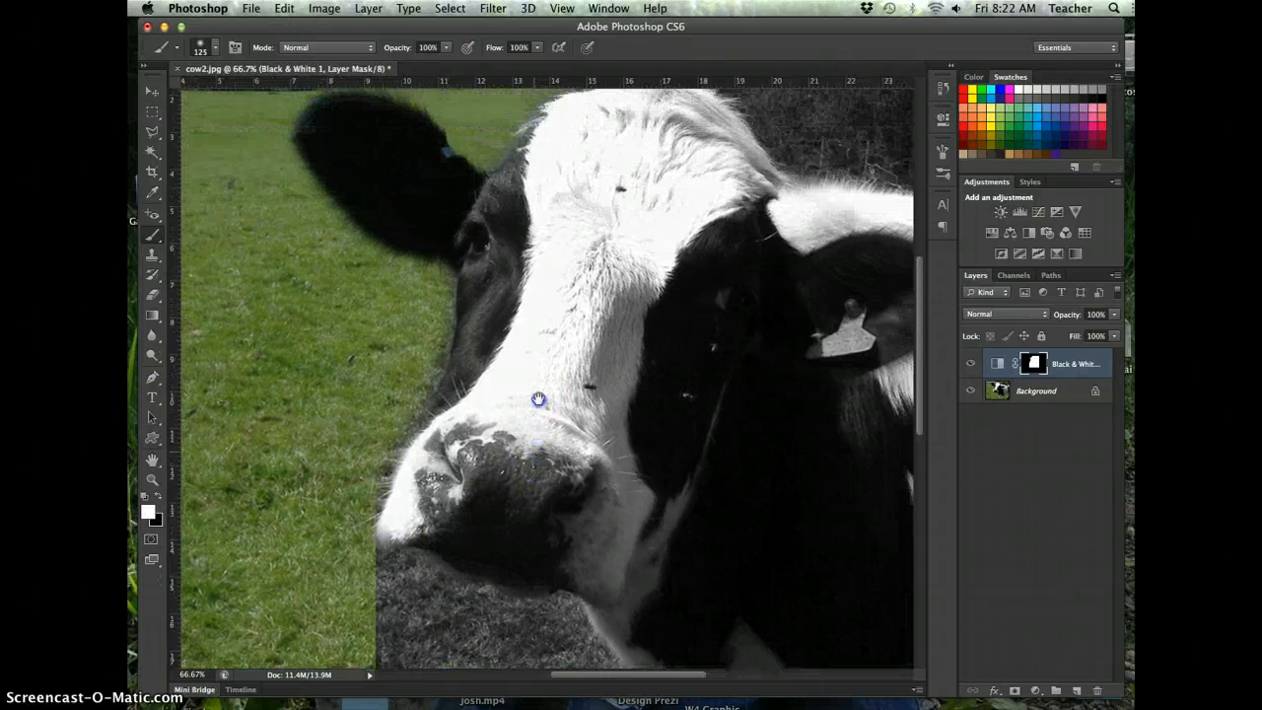
drag(593, 273, 574, 337)
mouse_move(442, 325)
mouse_down()
mouse_move(431, 284)
mouse_move(414, 376)
mouse_move(378, 398)
mouse_move(373, 312)
mouse_move(390, 347)
mouse_move(379, 524)
mouse_move(333, 475)
mouse_move(333, 380)
mouse_move(304, 280)
mouse_move(360, 222)
mouse_move(326, 292)
mouse_move(329, 200)
mouse_move(318, 440)
mouse_up()
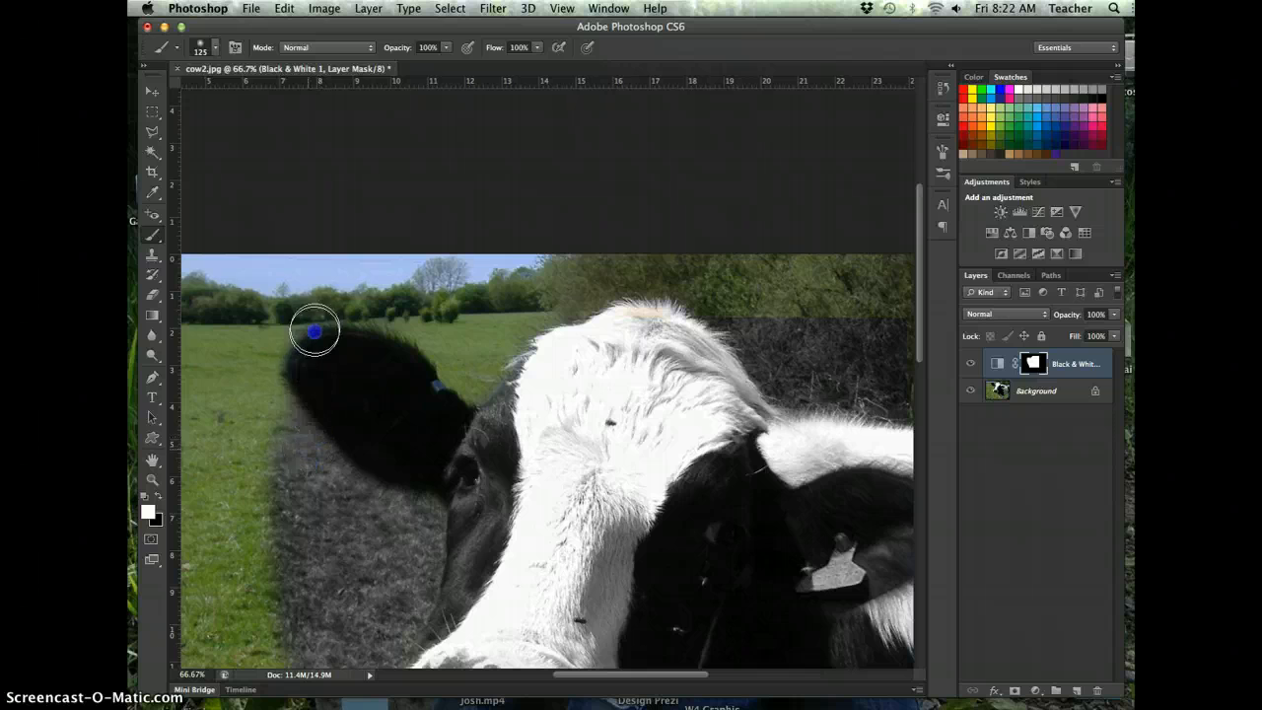
mouse_move(315, 329)
mouse_down()
mouse_move(285, 396)
mouse_move(345, 317)
mouse_move(444, 343)
mouse_up()
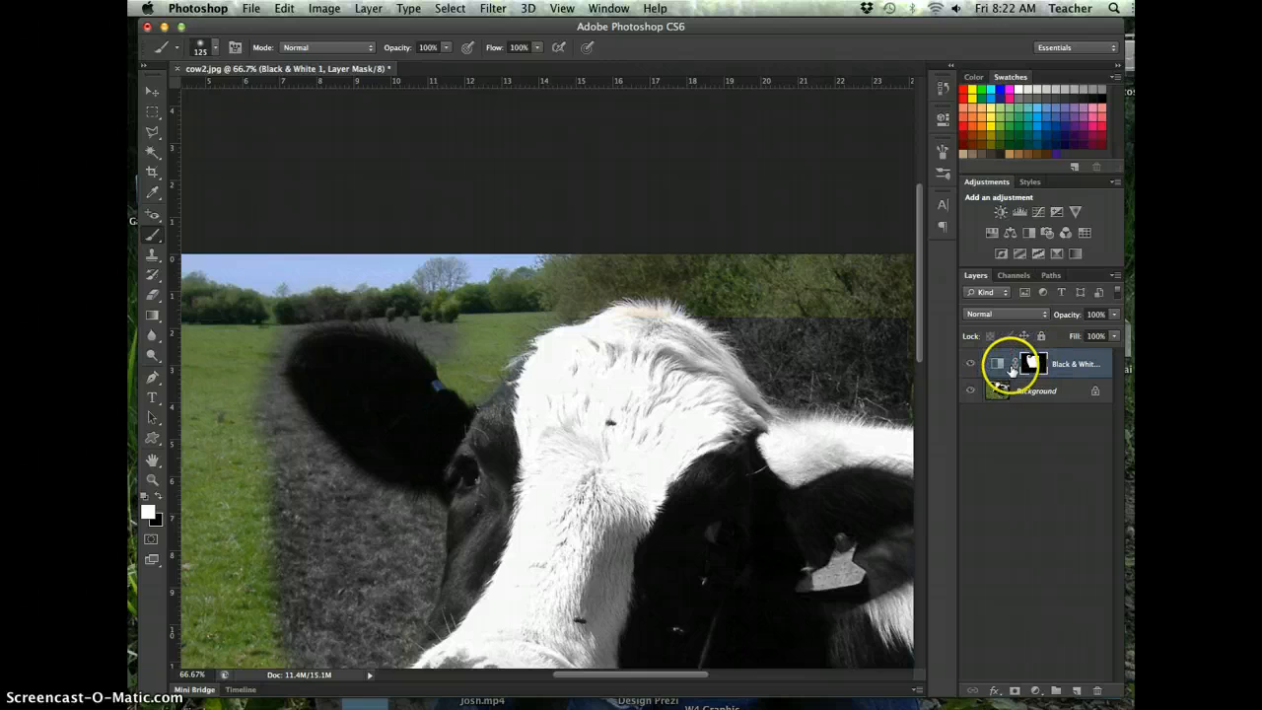
drag(872, 350, 859, 246)
drag(857, 269, 826, 313)
scroll(817, 282, down, 3)
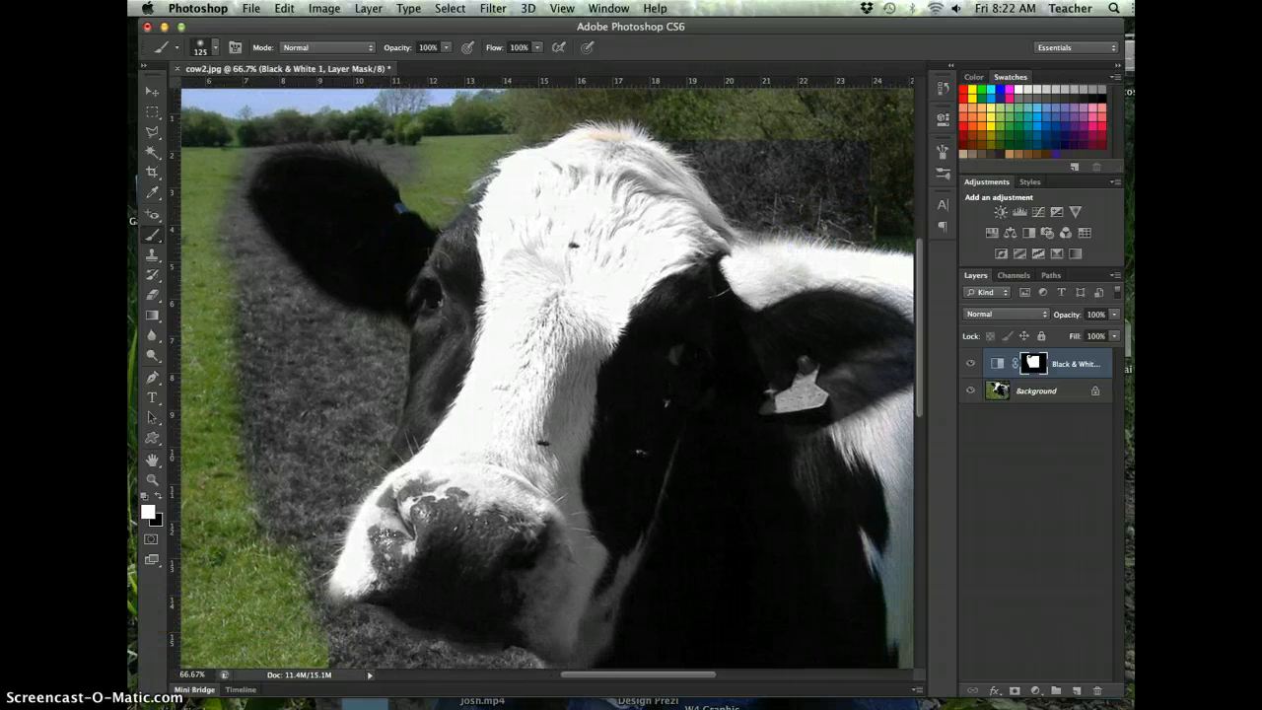